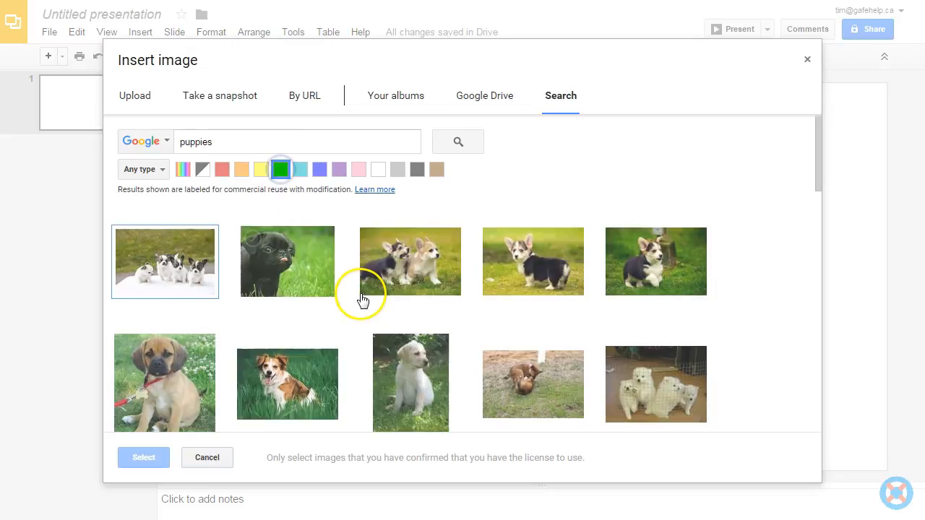
Filter the puppies image search results by pink and by blue, and leave the image search without inserting a picture.
left_click(358, 171)
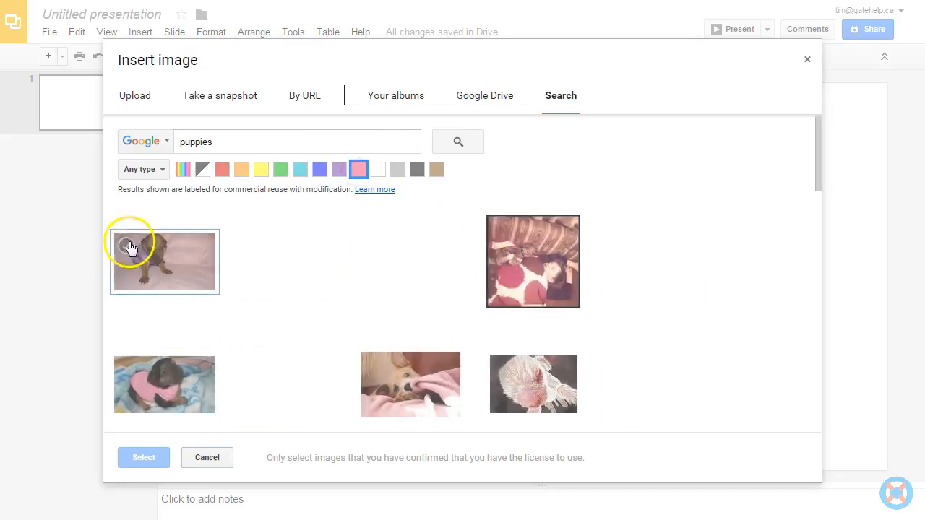
left_click(320, 169)
left_click(211, 457)
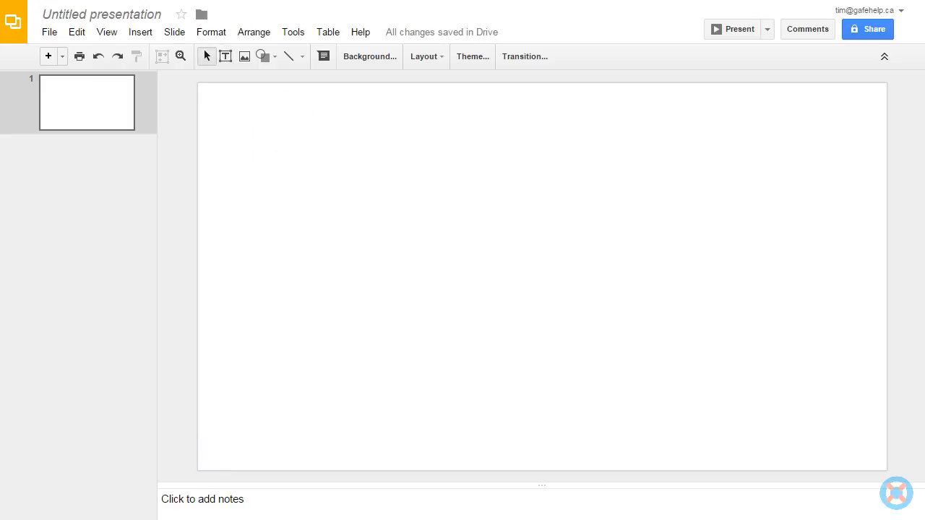
Place the bunny picture on the blank slide and position it near the centre, leaving it selected.
left_click_drag(679, 183, 545, 220)
left_click_drag(539, 181, 540, 274)
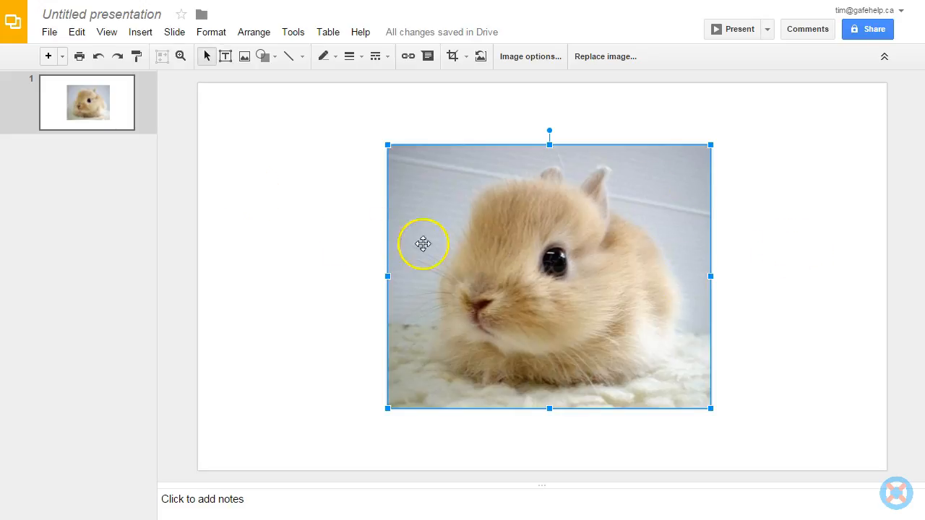
left_click(326, 233)
left_click(486, 280)
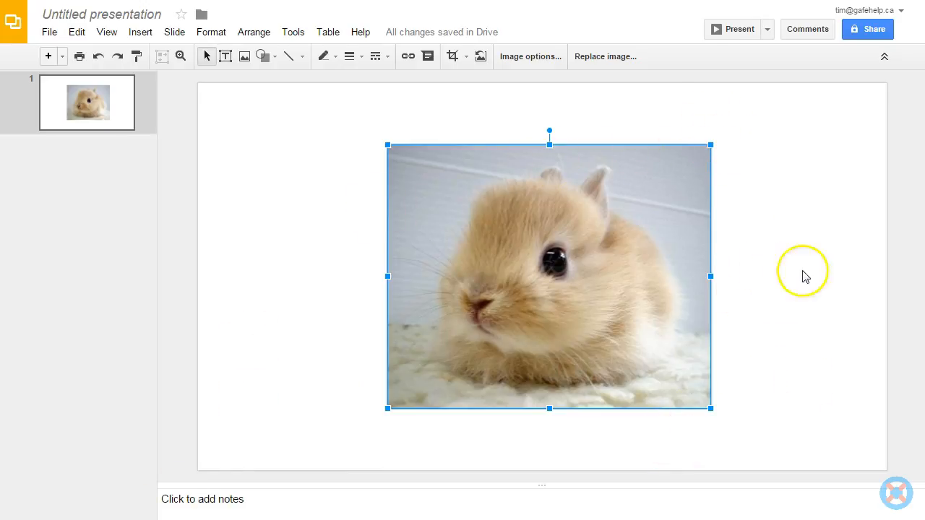
Try squeezing the bunny picture's width and height from its side and top handles, and undo both distortions.
left_click_drag(711, 276, 588, 275)
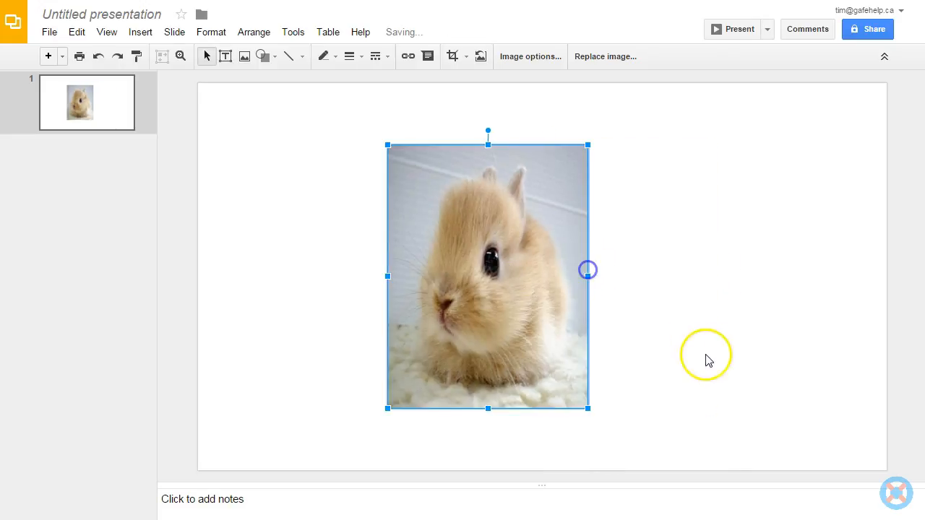
left_click_drag(488, 144, 488, 254)
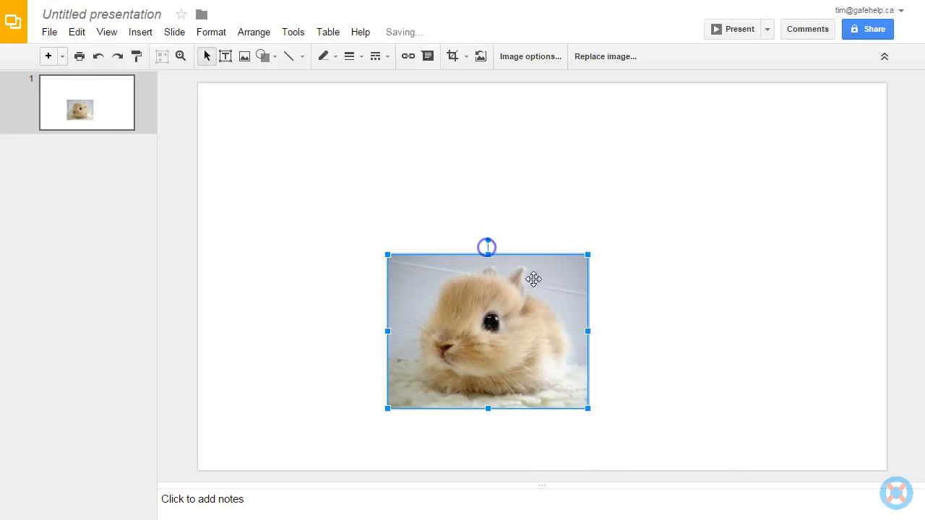
left_click(99, 57)
left_click(99, 57)
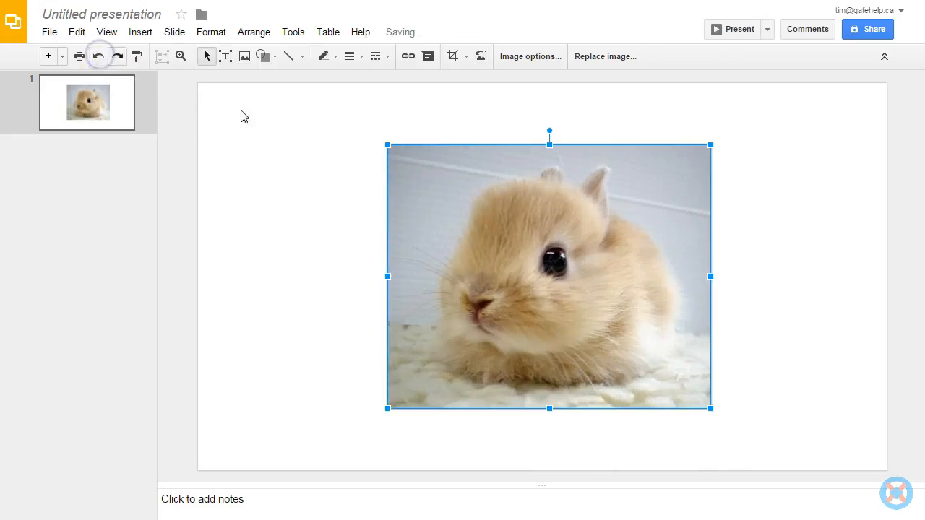
Scale the bunny picture down proportionally to about two thirds of its size, keeping its upper-left corner fixed.
left_click_drag(711, 409, 607, 275)
left_click(634, 159)
left_click(568, 194)
Try tilting the bunny picture slightly counterclockwise and undo the rotation.
left_click_drag(497, 130, 476, 133)
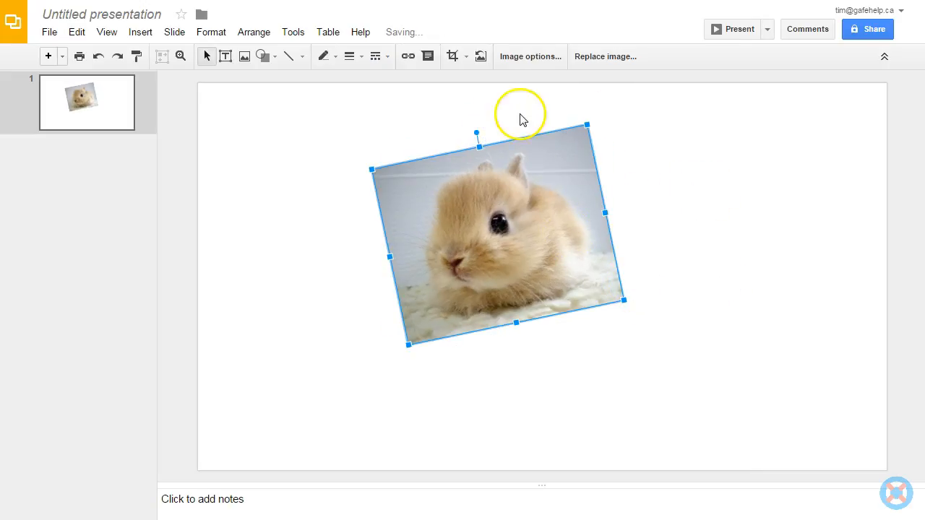
left_click(98, 57)
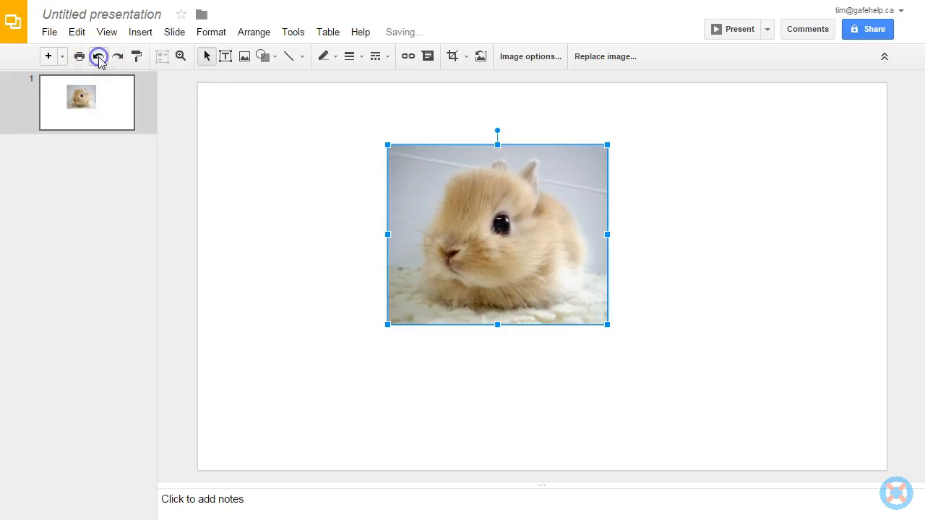
left_click(679, 189)
Move the bunny picture right and slightly down so it sits near the horizontal centre of the slide.
left_click_drag(586, 228, 635, 237)
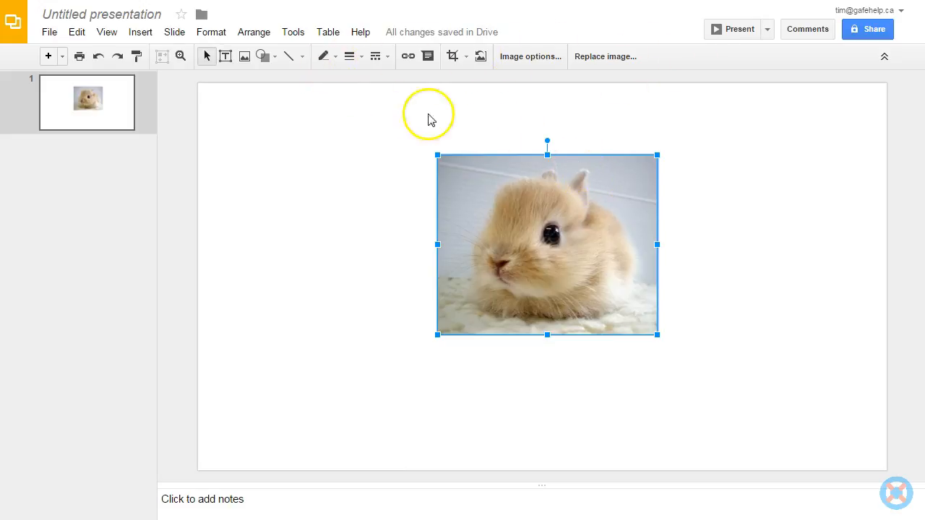
left_click(358, 159)
left_click(526, 211)
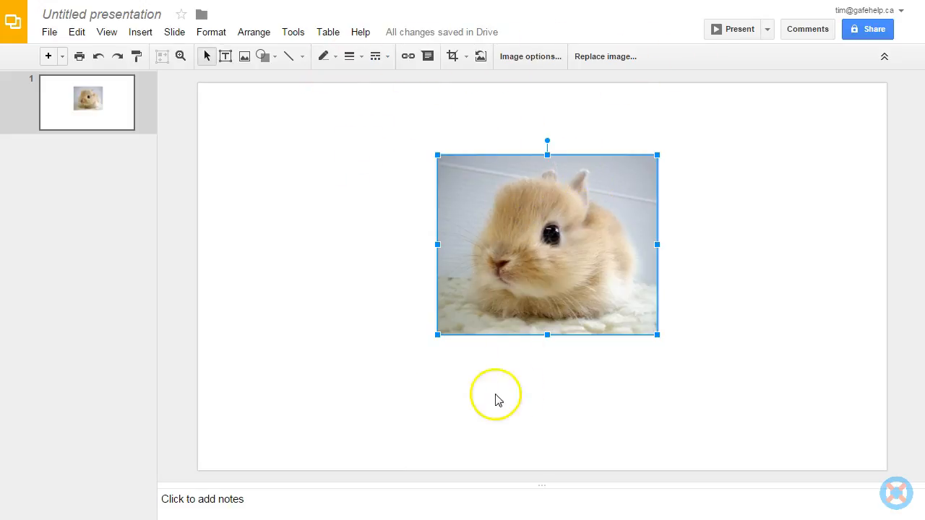
Give the bunny picture a purple border.
left_click(336, 57)
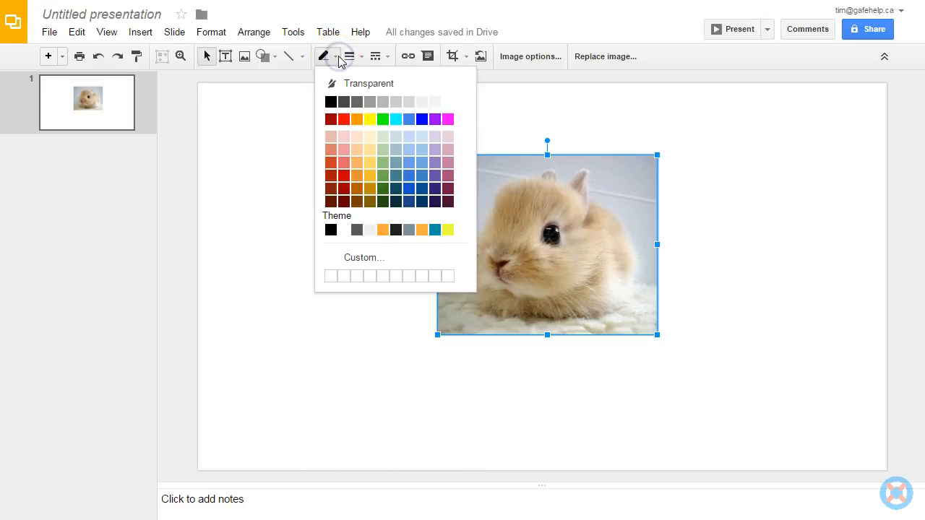
left_click(434, 176)
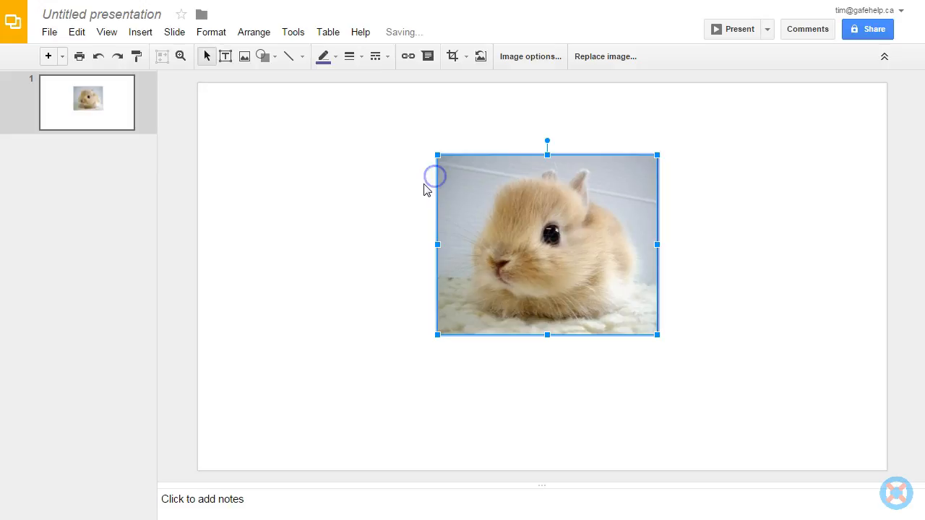
left_click(351, 127)
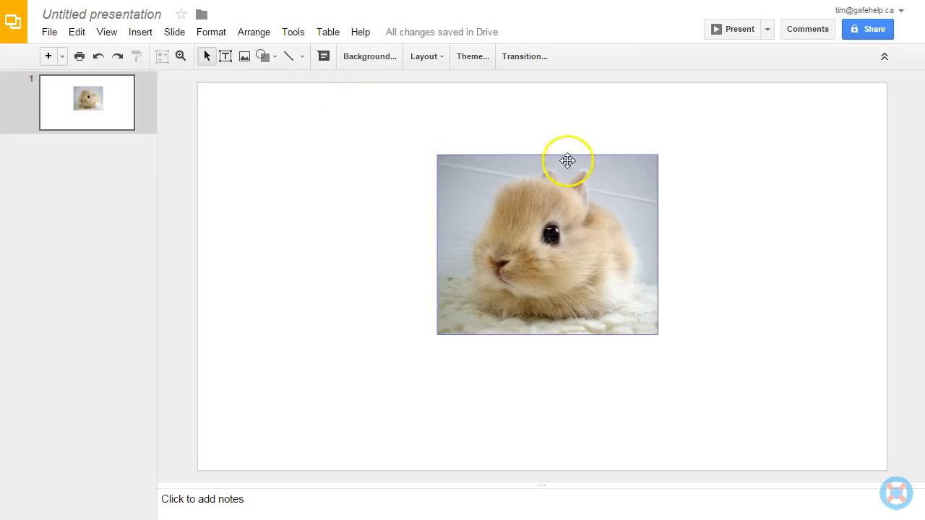
Set the bunny picture's border thickness to 8px.
left_click(451, 201)
left_click(350, 58)
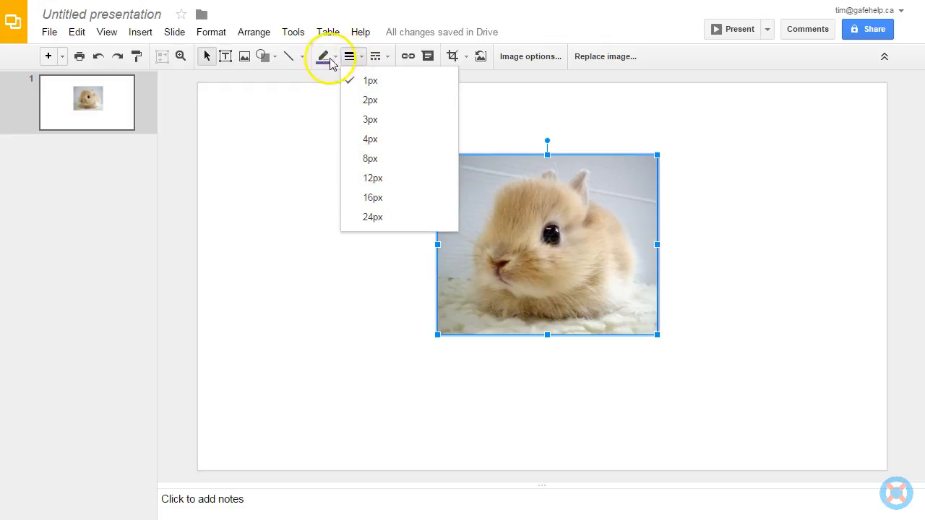
left_click(370, 159)
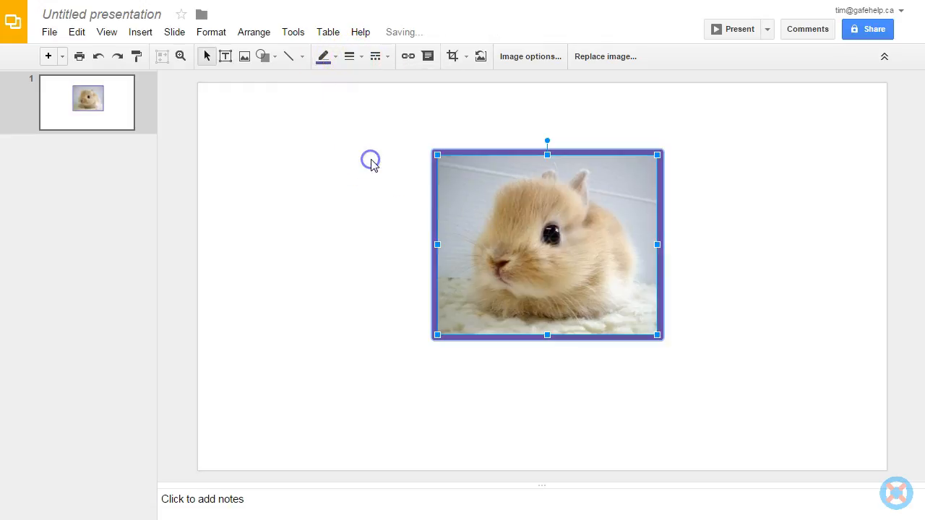
left_click(330, 232)
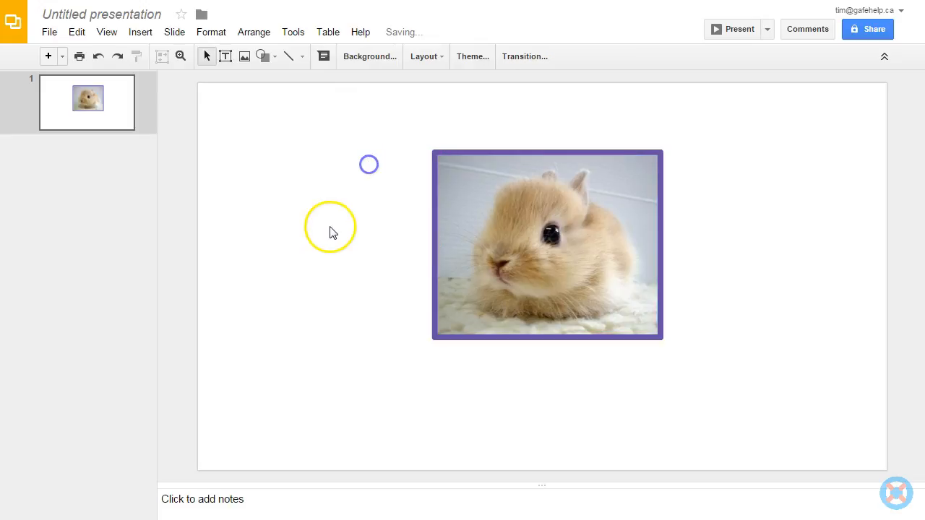
Change the bunny picture's border to the short-dashed line style.
left_click(470, 207)
left_click(375, 56)
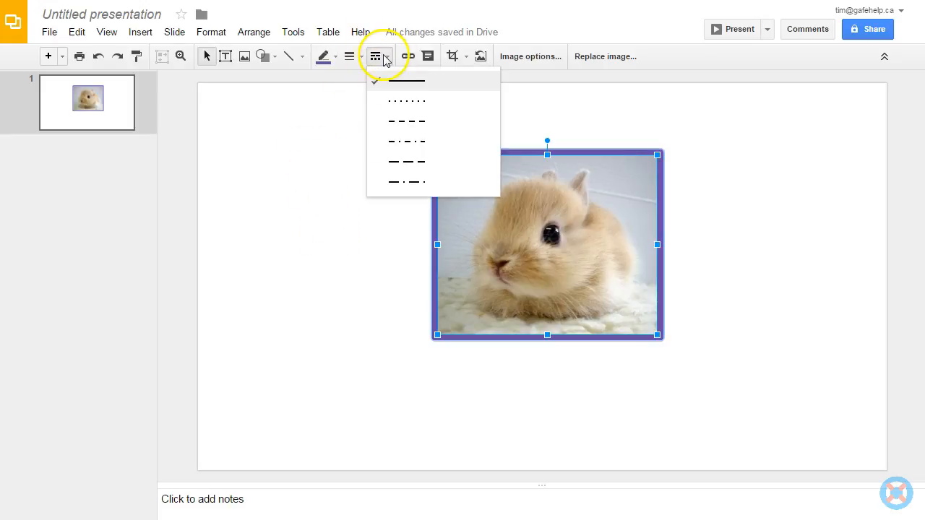
left_click(403, 121)
left_click(376, 150)
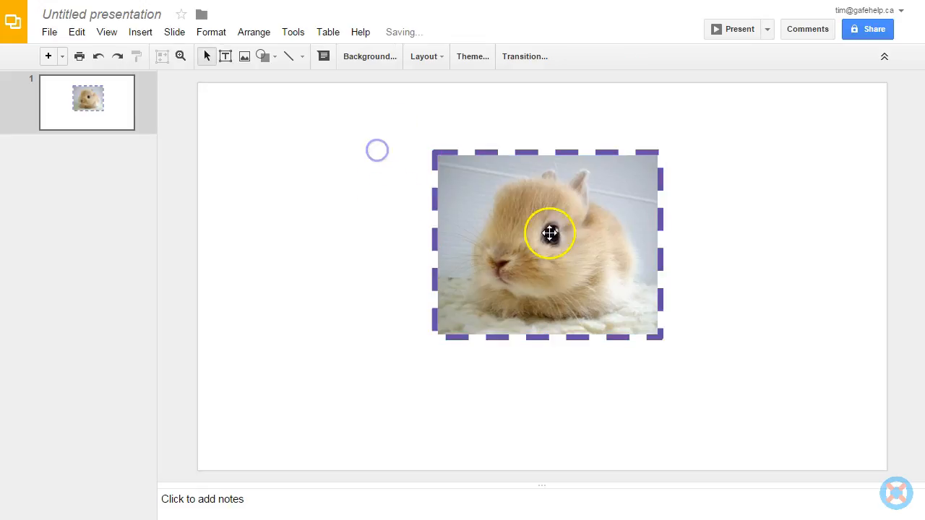
Set the bunny picture's border style to a solid line.
left_click(501, 208)
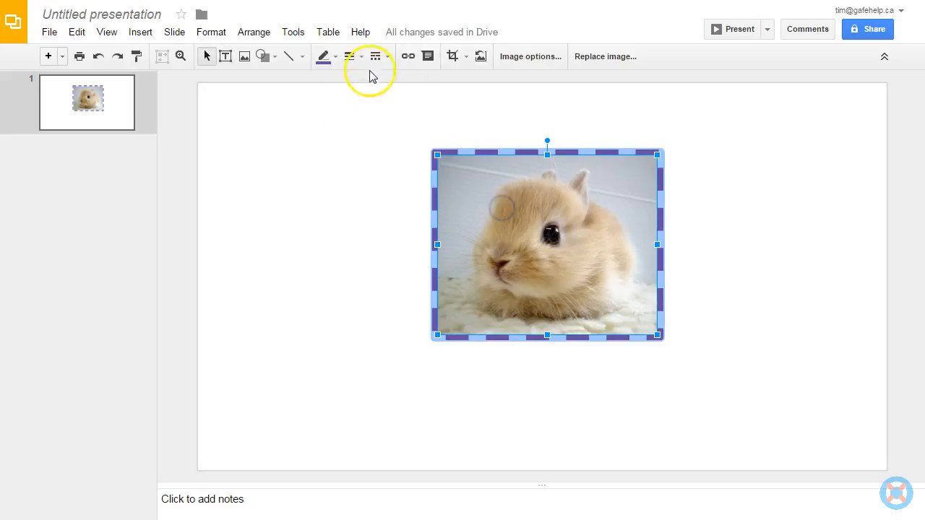
left_click(376, 56)
left_click(395, 79)
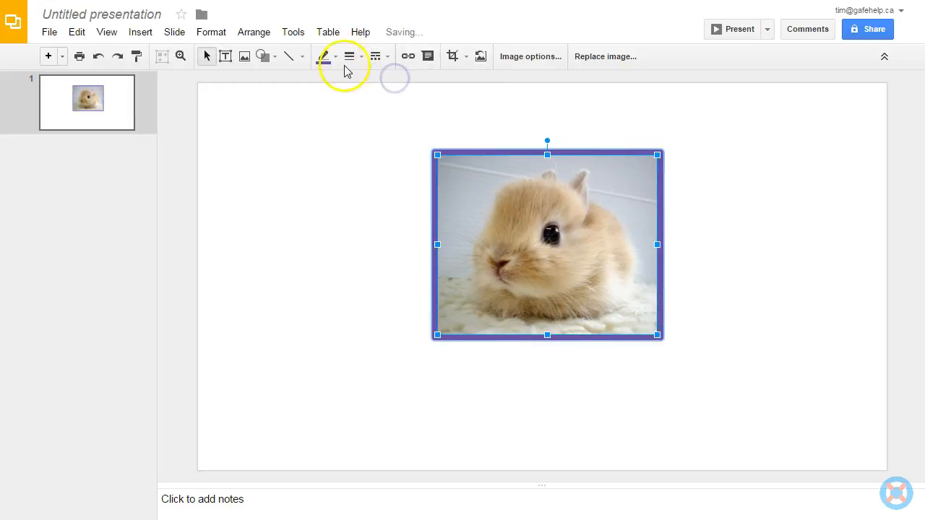
Undo the picture's border style, thickness and colour changes along with its last move.
left_click(99, 57)
left_click(101, 56)
left_click(102, 56)
left_click(283, 156)
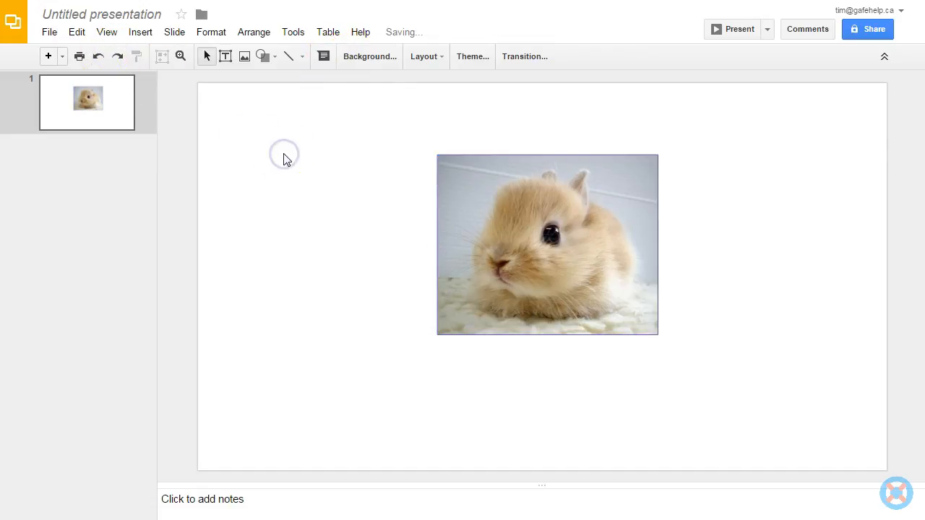
left_click(97, 57)
left_click(97, 56)
Move the bunny picture slightly right and down on the slide.
left_click(347, 166)
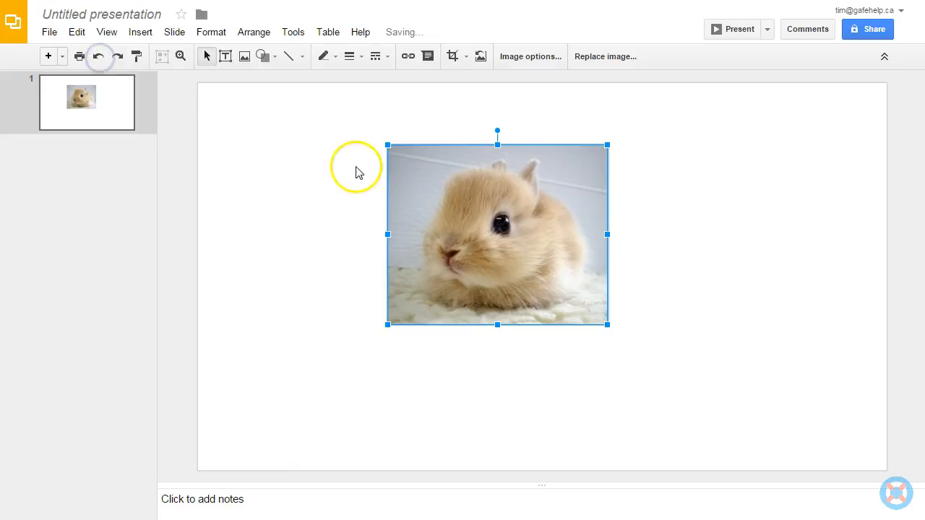
left_click(423, 180)
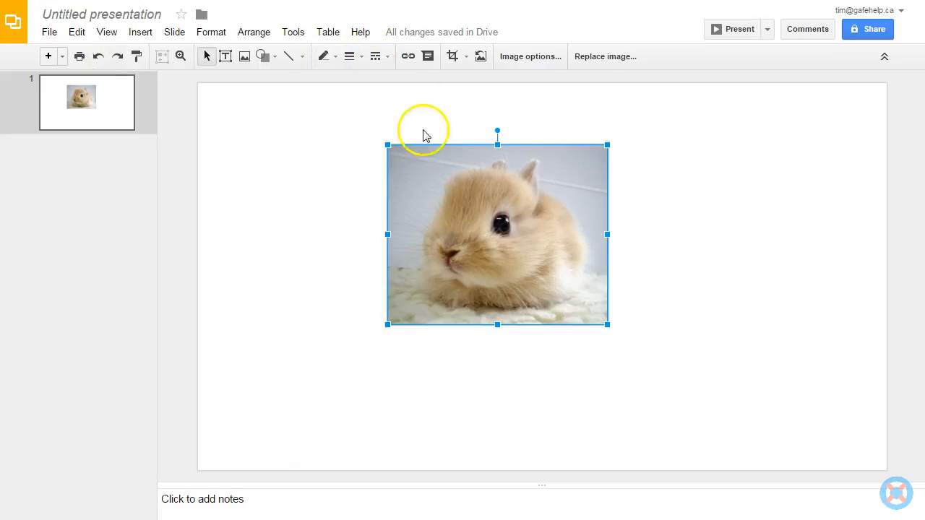
left_click_drag(435, 184, 457, 189)
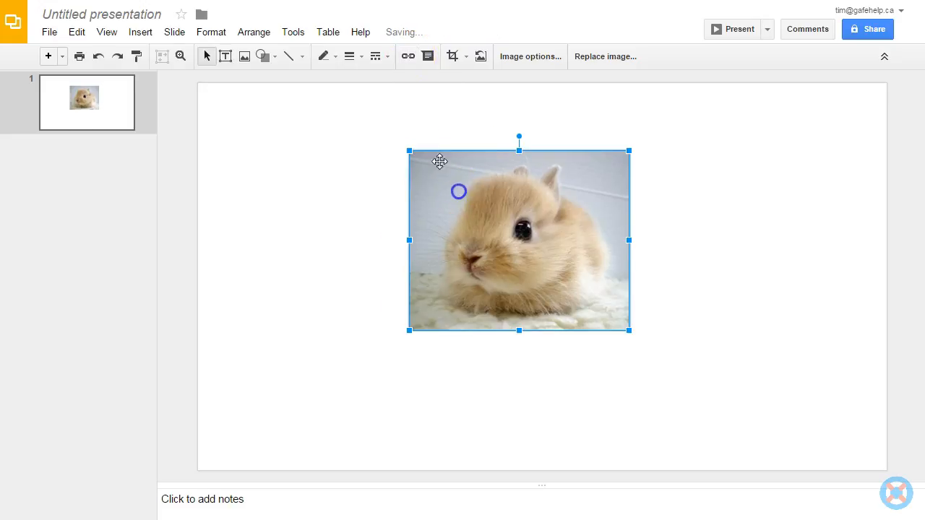
View the link and comment boxes for the bunny picture, leaving both without entering anything.
left_click(408, 58)
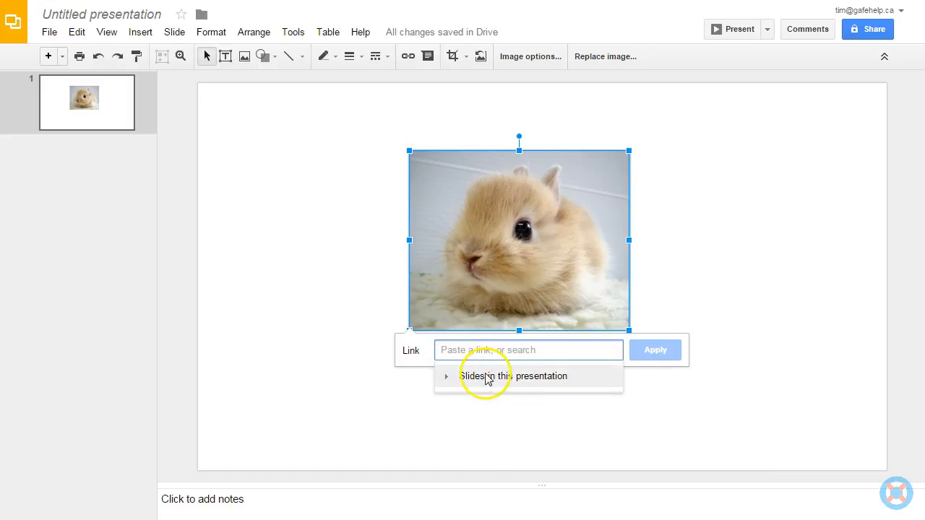
left_click(749, 324)
left_click(594, 224)
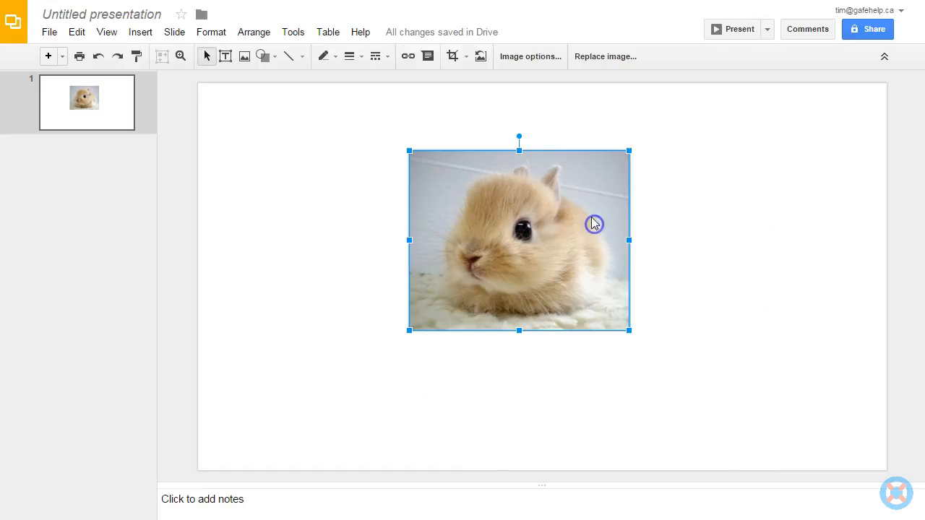
left_click(427, 57)
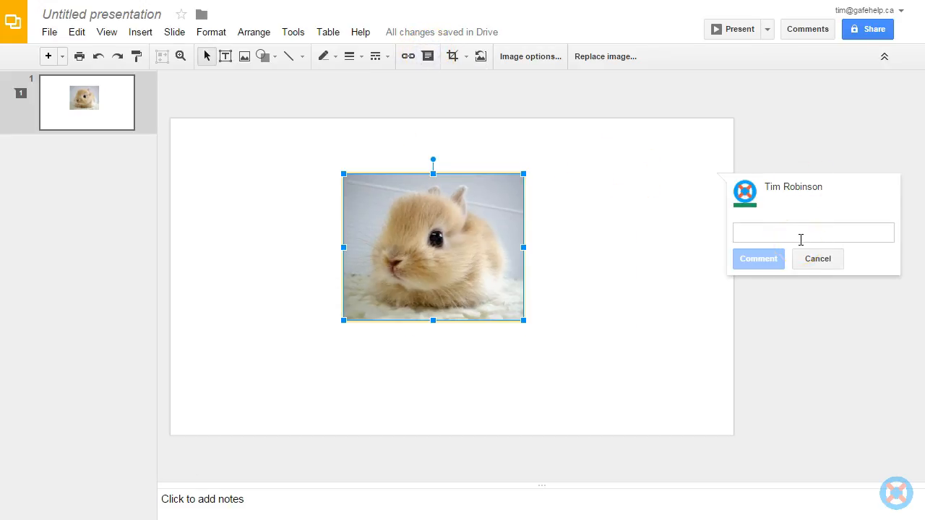
left_click(819, 260)
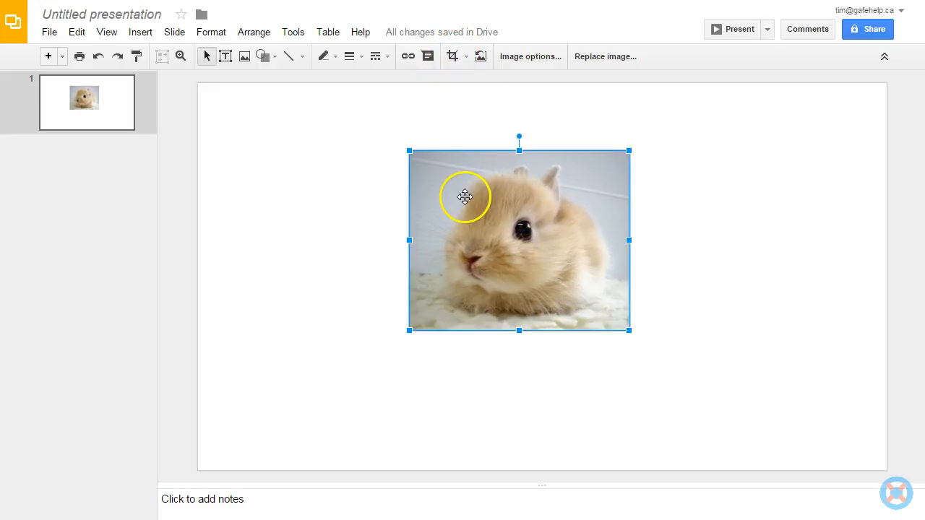
Enter crop mode on the bunny picture.
double_click(462, 169)
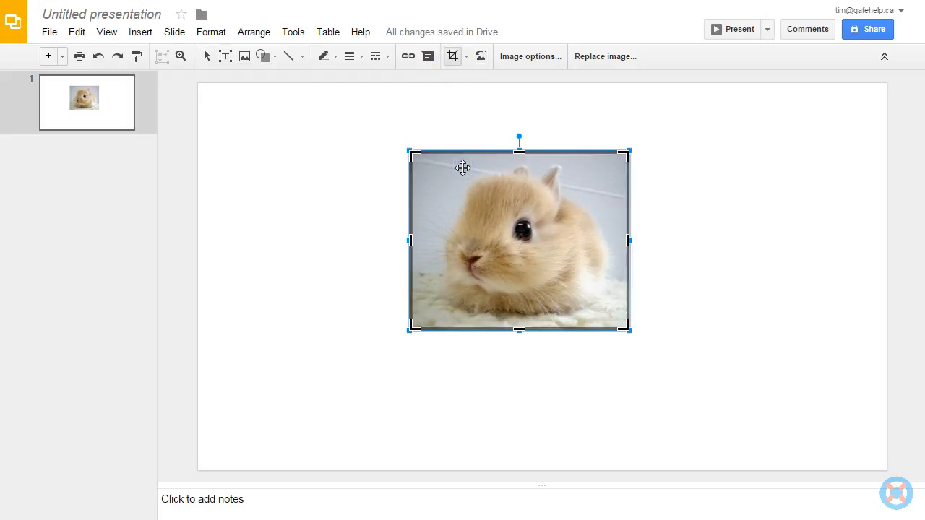
left_click(464, 209)
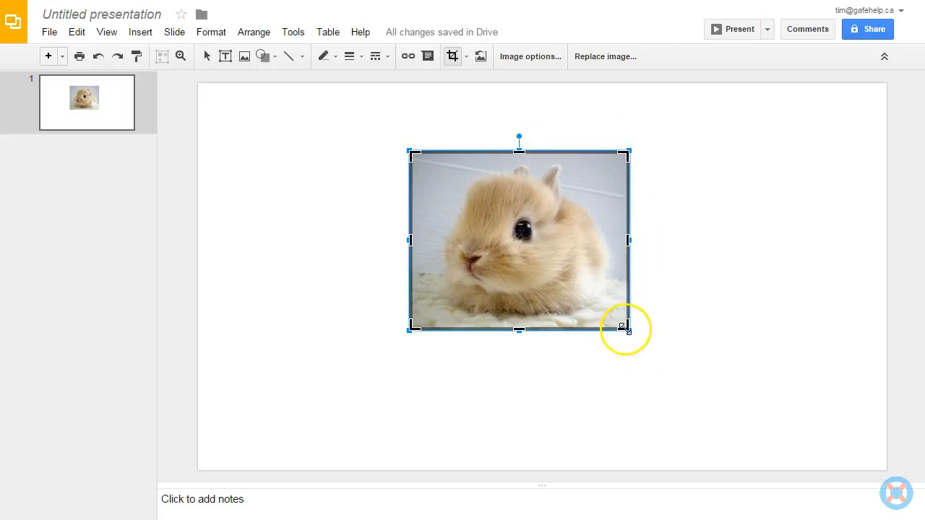
Try cropping the bunny picture inward from its lower-right corner and undo the attempt.
left_click_drag(623, 327, 590, 278)
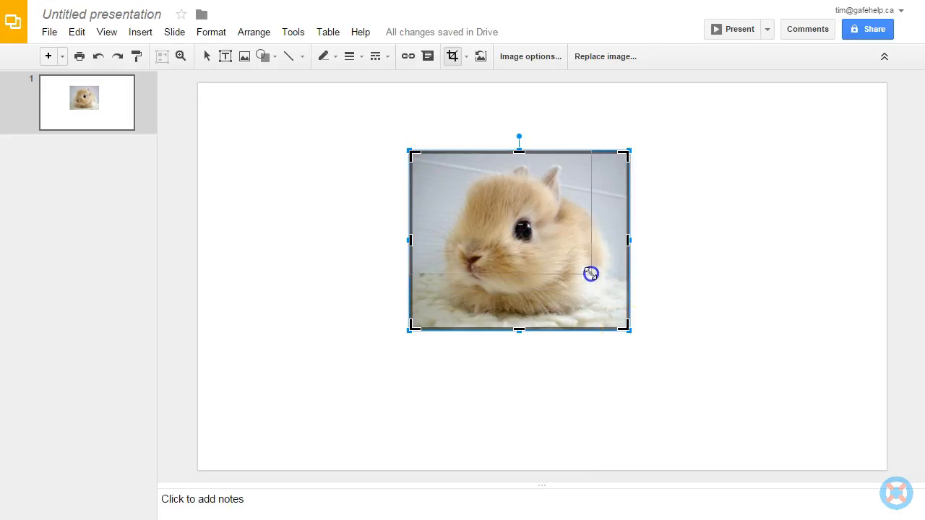
left_click_drag(534, 225, 606, 348)
left_click(98, 55)
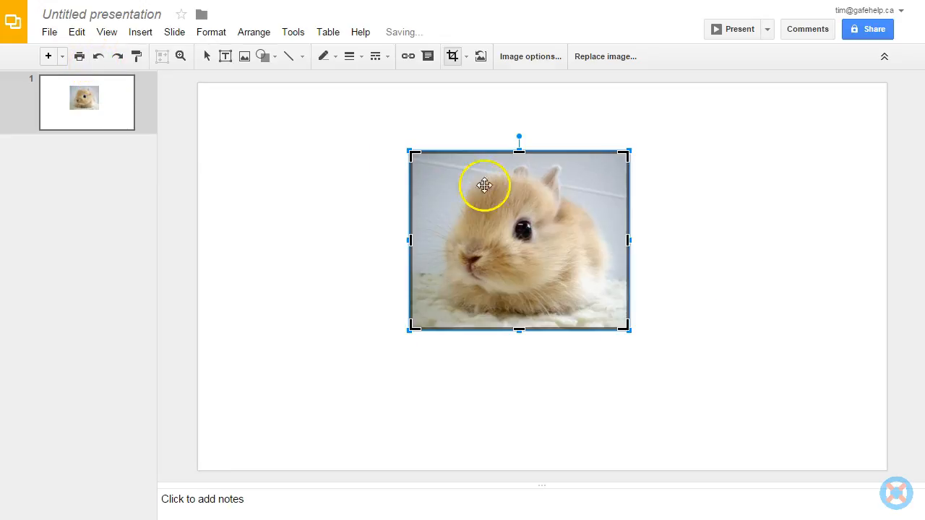
Crop the picture inward from its lower-right corner and shift the image within the crop frame to centre the bunny's face.
left_click_drag(627, 323, 569, 278)
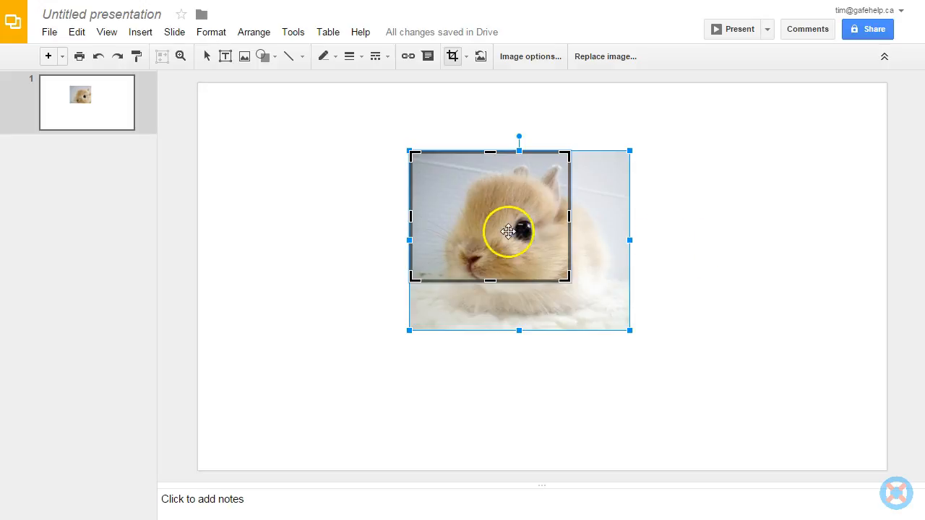
left_click_drag(498, 225, 479, 215)
left_click_drag(510, 241, 515, 221)
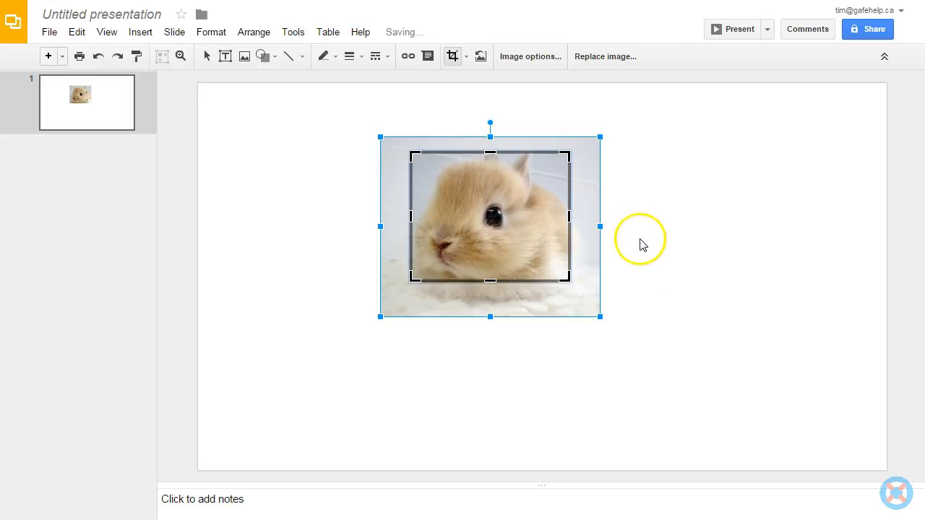
Apply the bunny picture's crop, reopen crop mode and nudge the image slightly down within the crop frame.
left_click(706, 181)
left_click(606, 273)
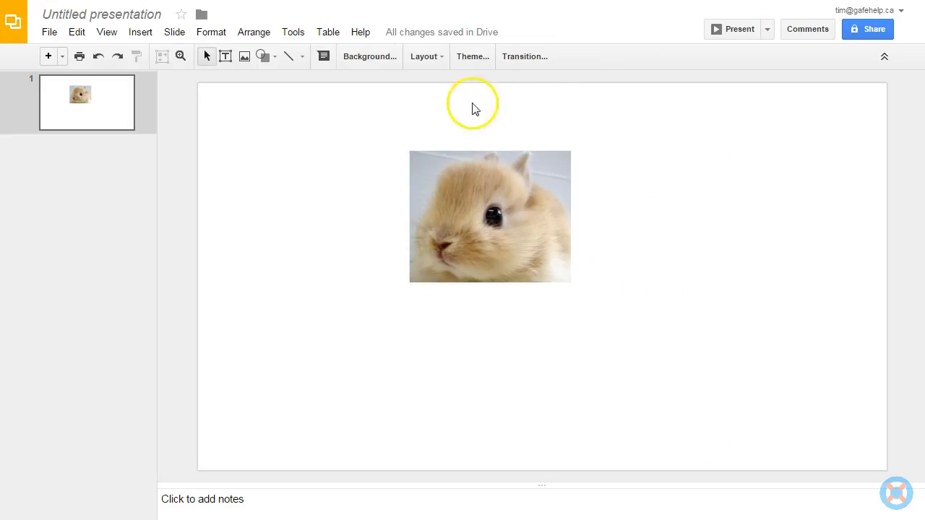
left_click(475, 216)
double_click(485, 203)
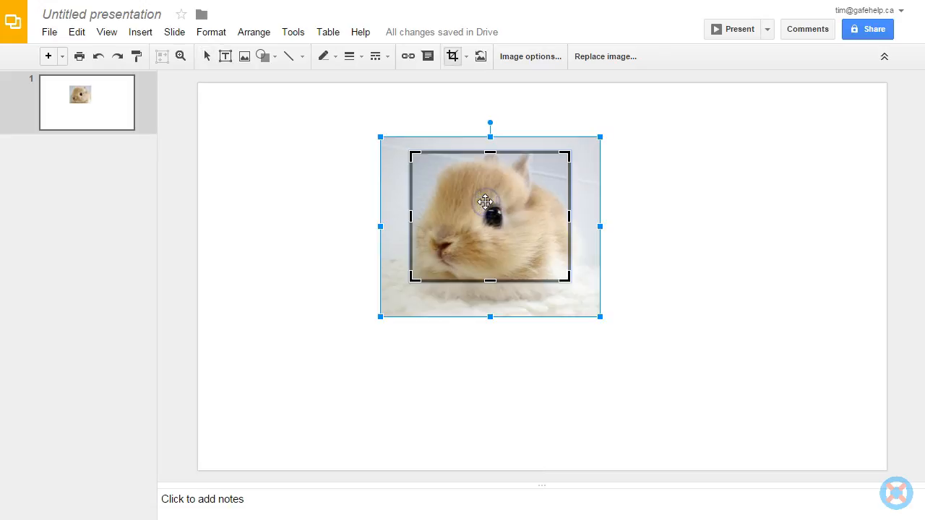
left_click_drag(396, 231, 332, 214)
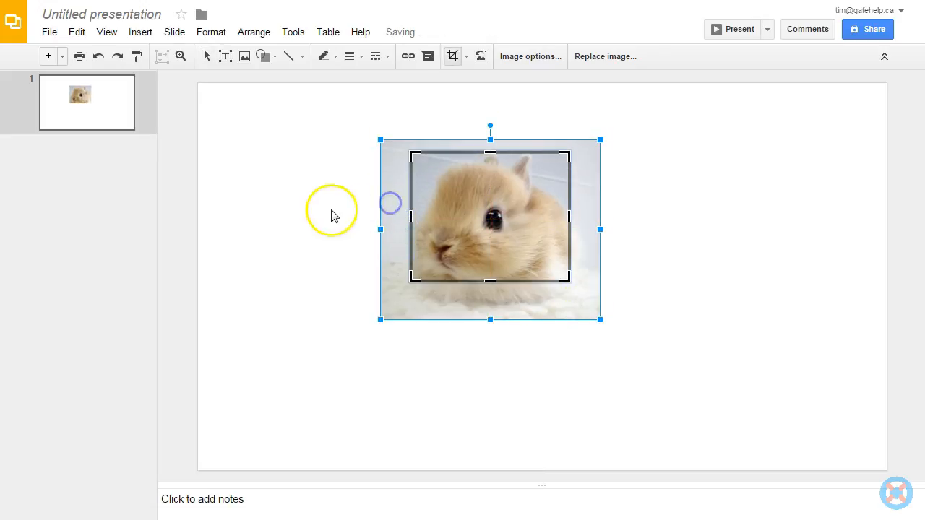
left_click(681, 205)
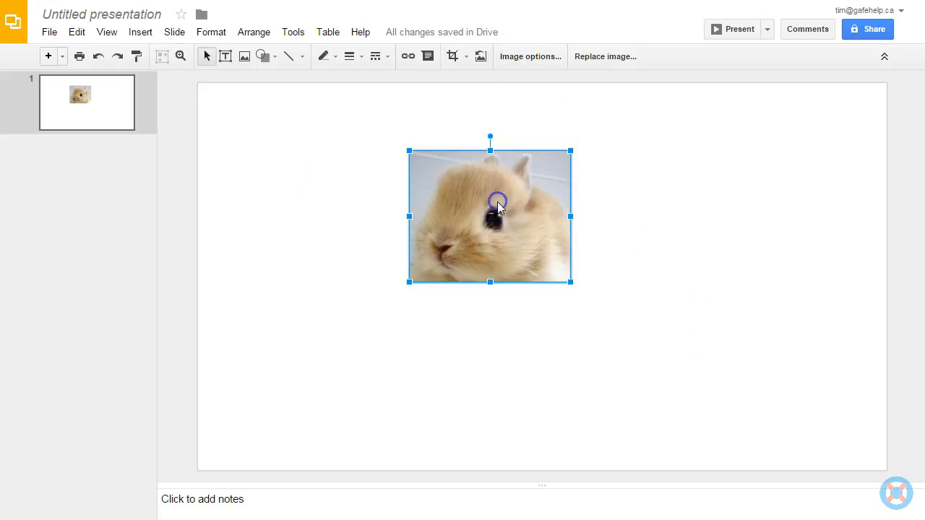
Mask the cropped bunny picture with the heart shape.
left_click(467, 58)
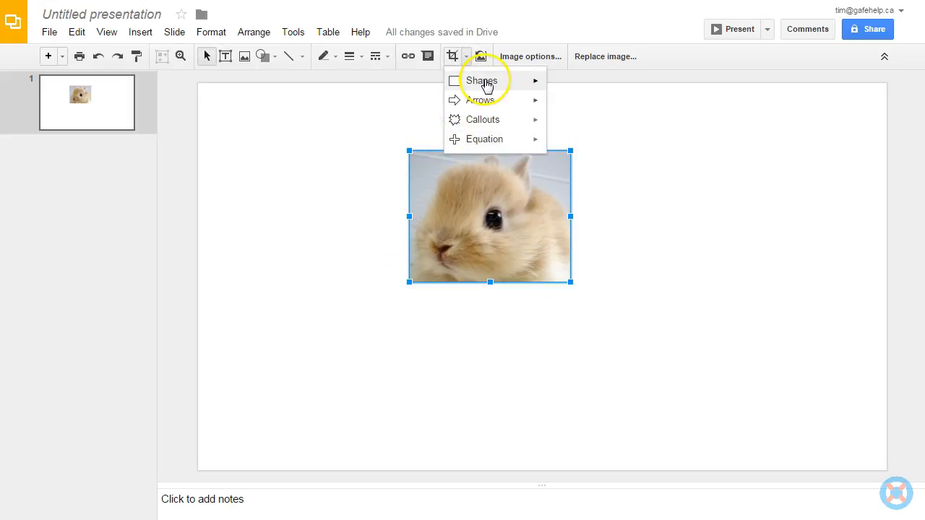
mouse_move(486, 85)
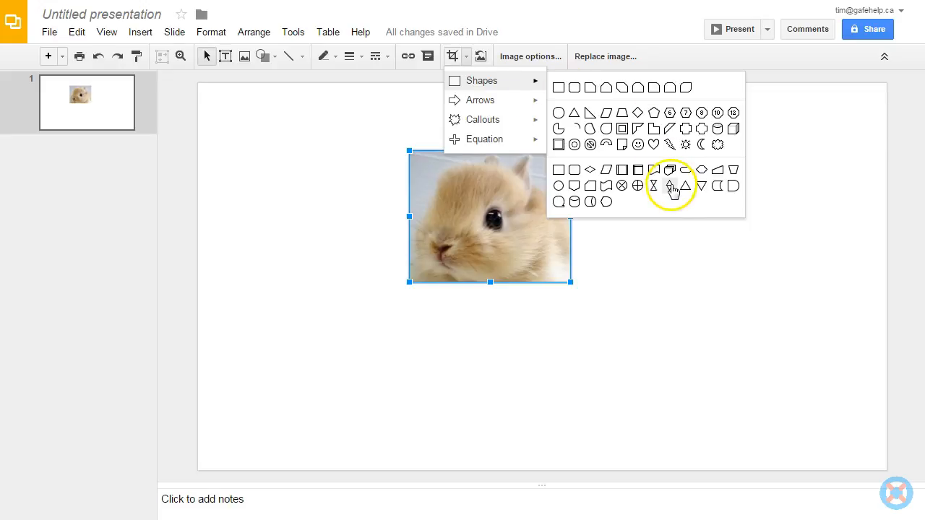
left_click(651, 144)
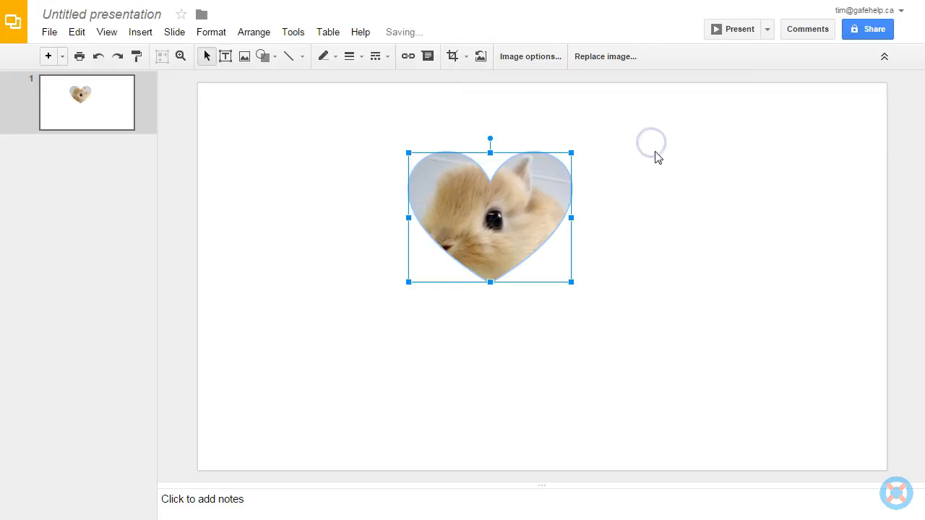
Give the heart-shaped bunny picture a light red border with a thickness of 4px.
left_click(335, 56)
left_click(345, 175)
left_click(323, 191)
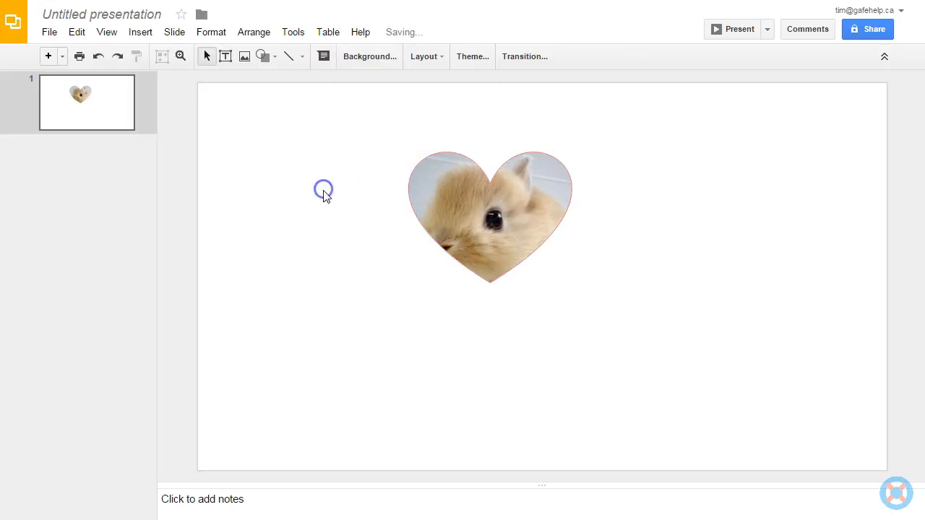
left_click(429, 190)
left_click(349, 57)
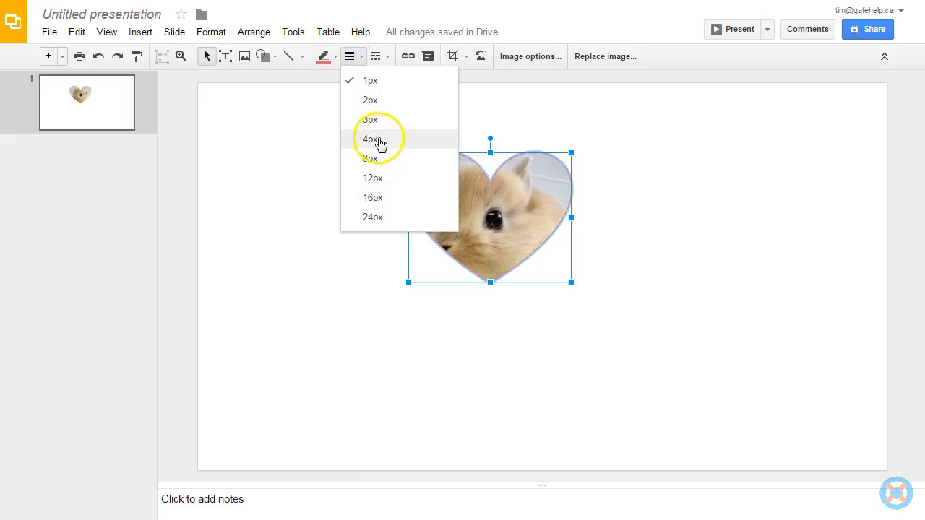
left_click(378, 138)
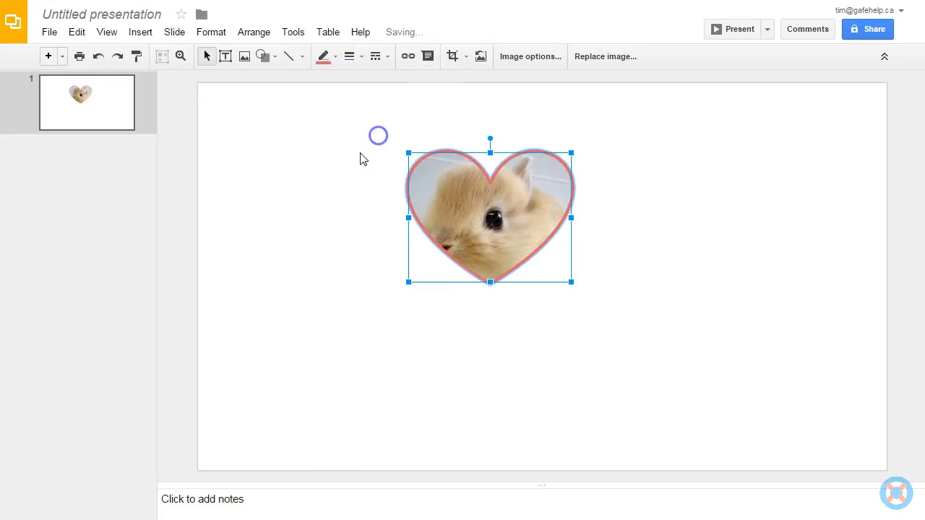
Reposition the bunny image up and to the right inside its heart mask so that more of the nose shows.
double_click(514, 216)
mouse_move(583, 299)
left_mouse_down()
mouse_move(586, 286)
mouse_move(597, 291)
left_mouse_up()
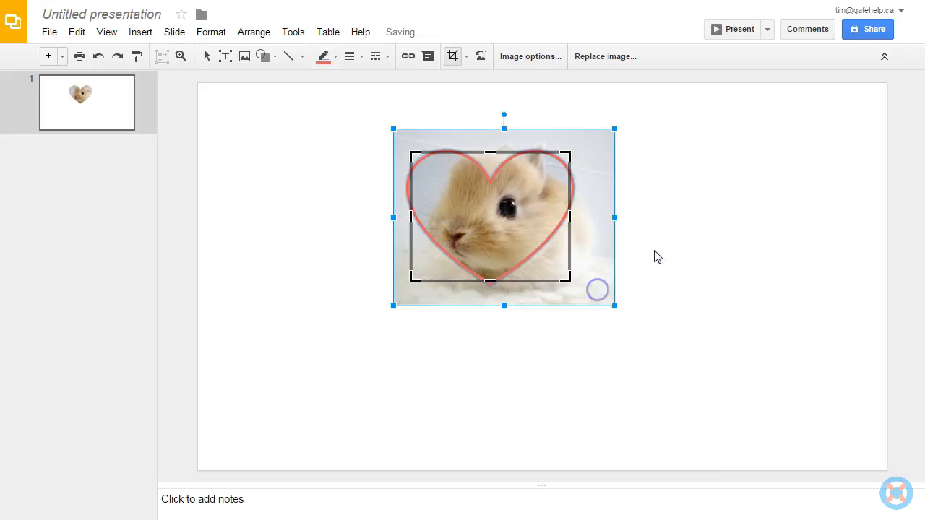
left_click(670, 237)
left_click(642, 285)
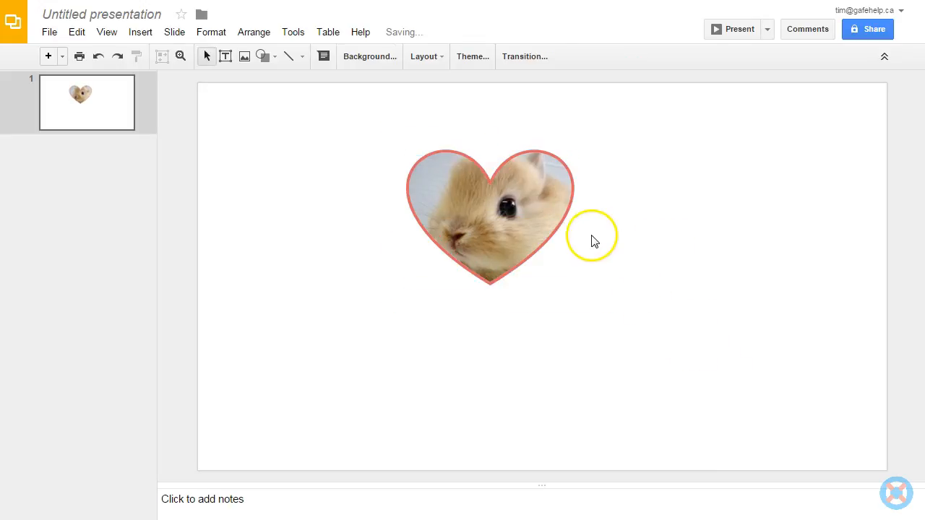
Recolor the heart-shaped bunny picture with the teal Dark 7 option in Image Options.
left_click(528, 220)
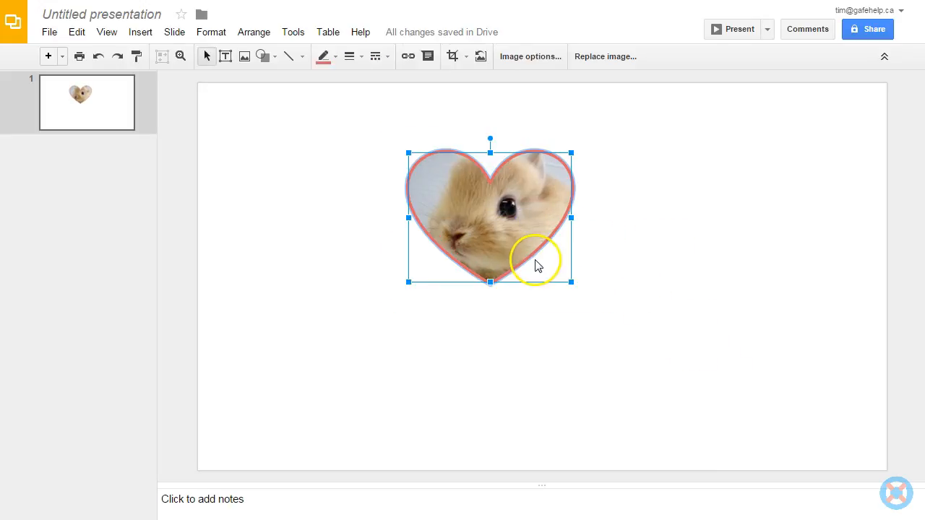
left_click(533, 59)
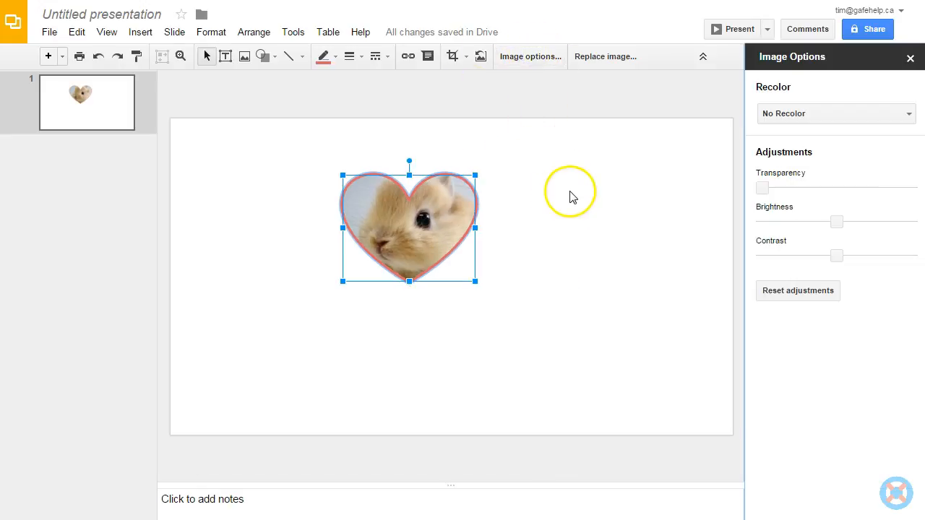
left_click(783, 113)
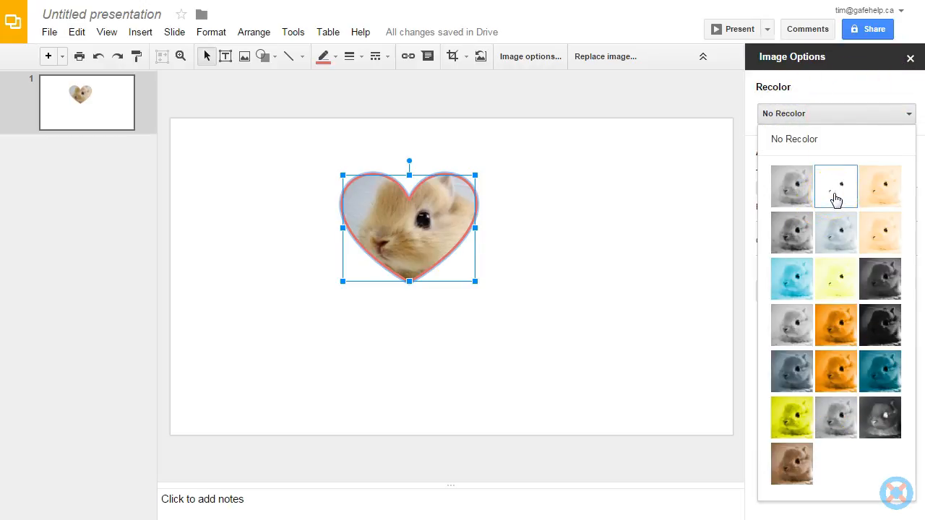
left_click(811, 432)
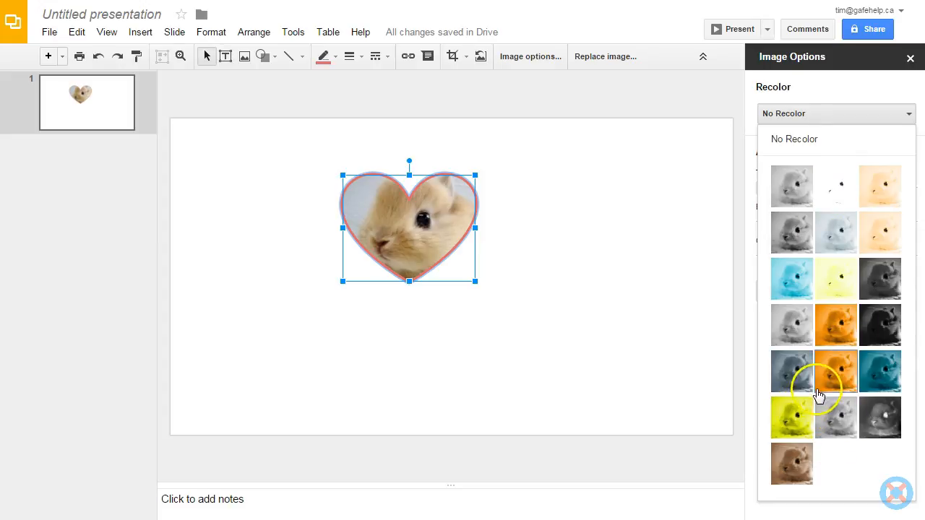
left_click(888, 370)
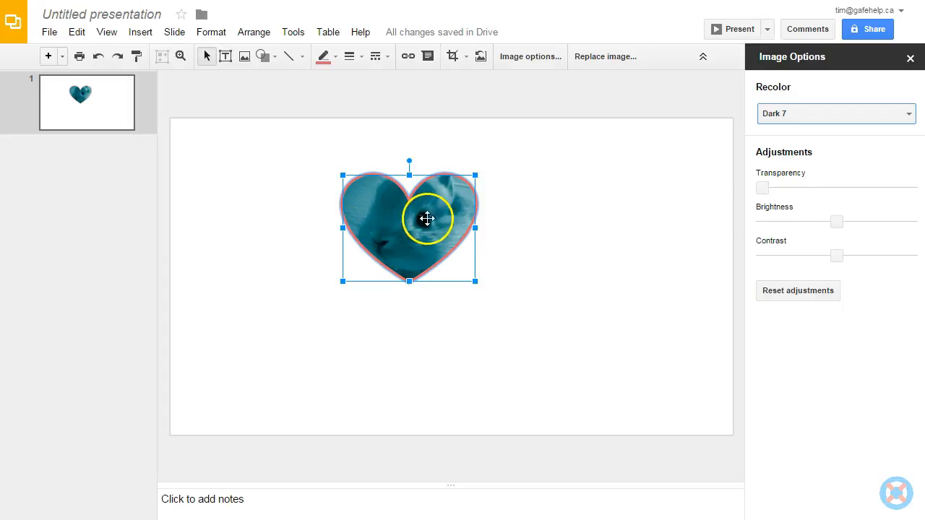
left_click(782, 116)
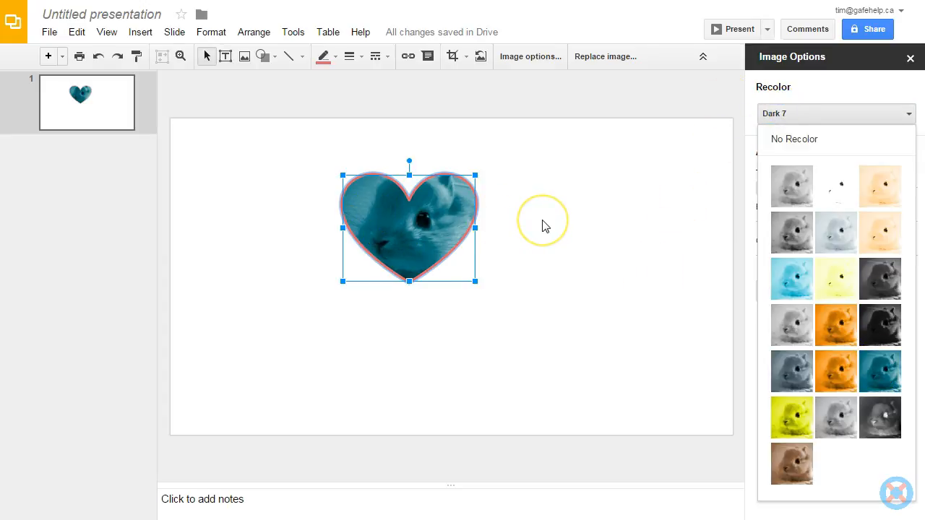
left_click(587, 235)
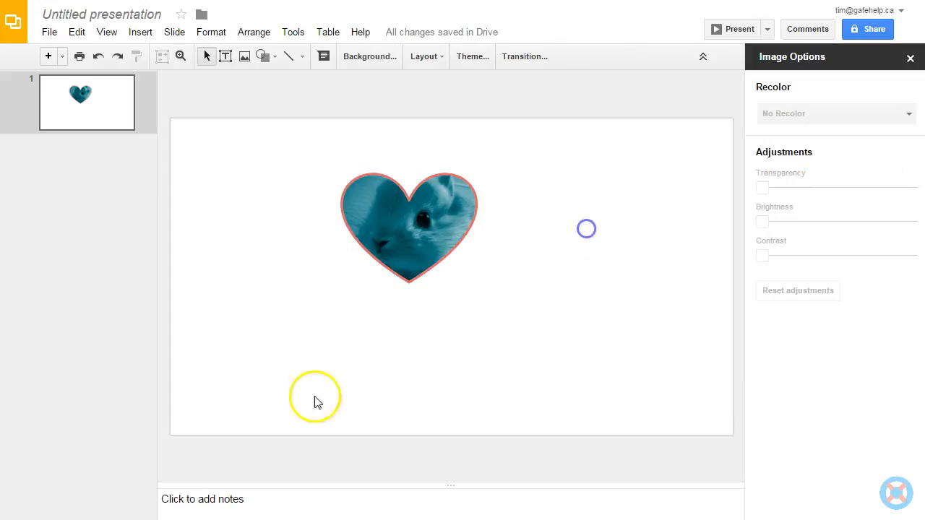
Add the puppy picture to the slide, shrink it and place it to the right of the bunny heart.
left_click_drag(0, 228, 557, 277)
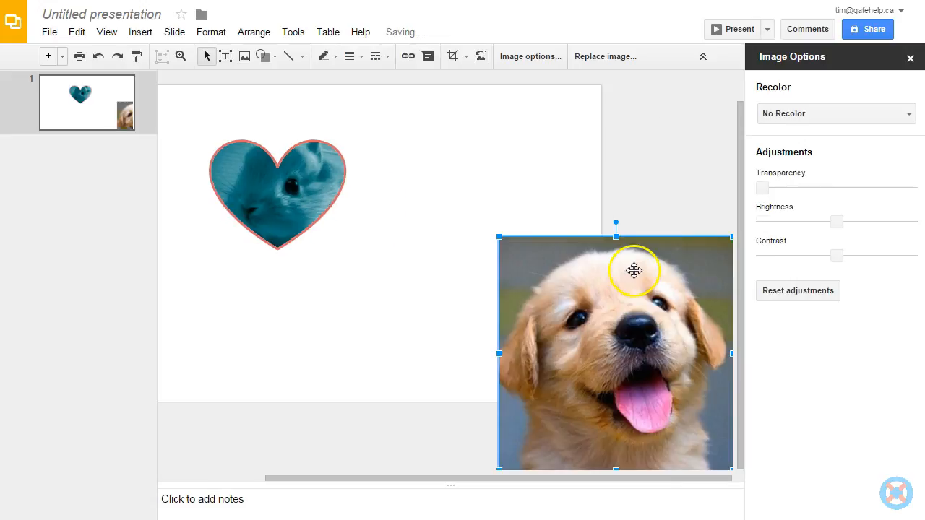
left_click_drag(626, 359, 525, 242)
left_click_drag(401, 115, 491, 210)
left_click_drag(564, 288, 462, 207)
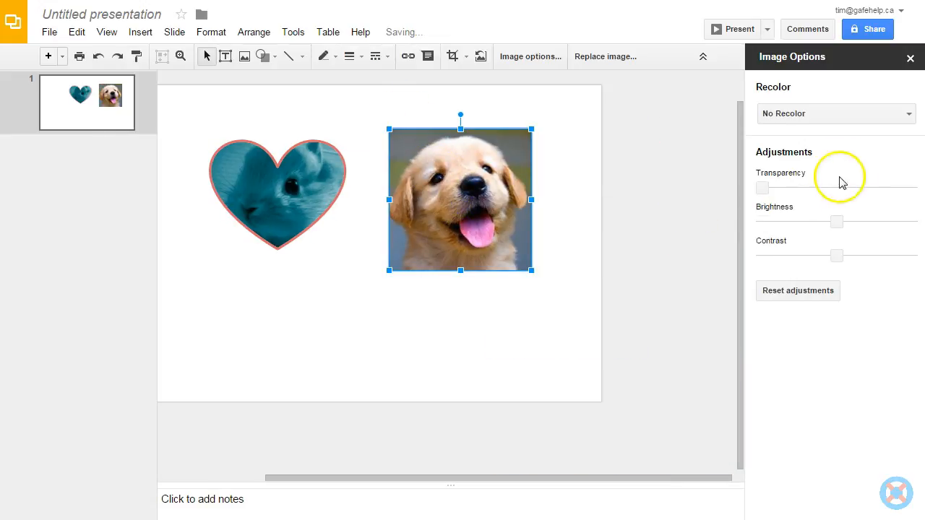
Recolor the puppy picture with Dark 7 and nudge it slightly up and to the left.
left_click(834, 114)
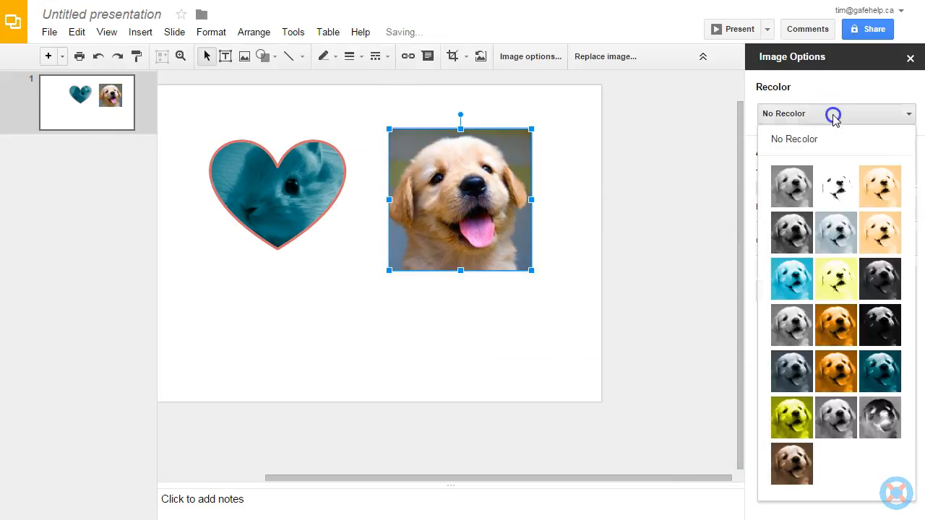
left_click(878, 372)
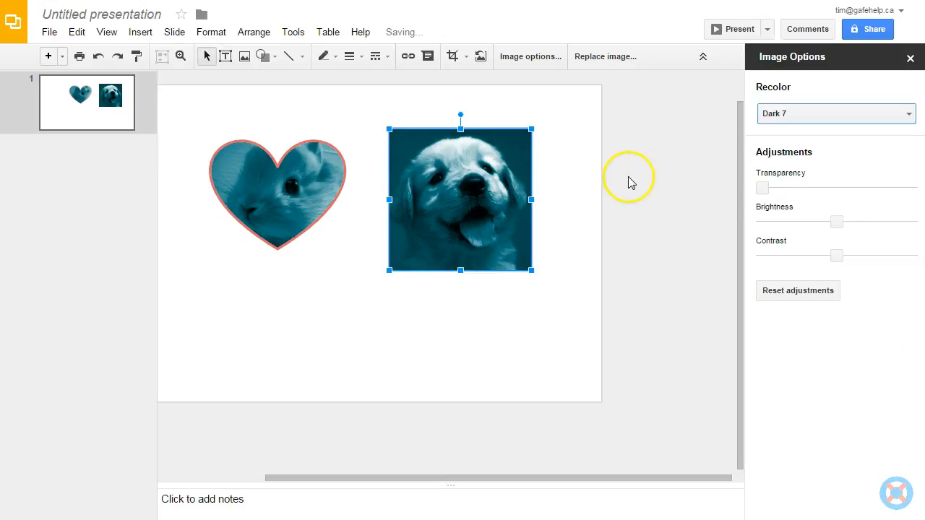
left_click_drag(466, 226, 456, 221)
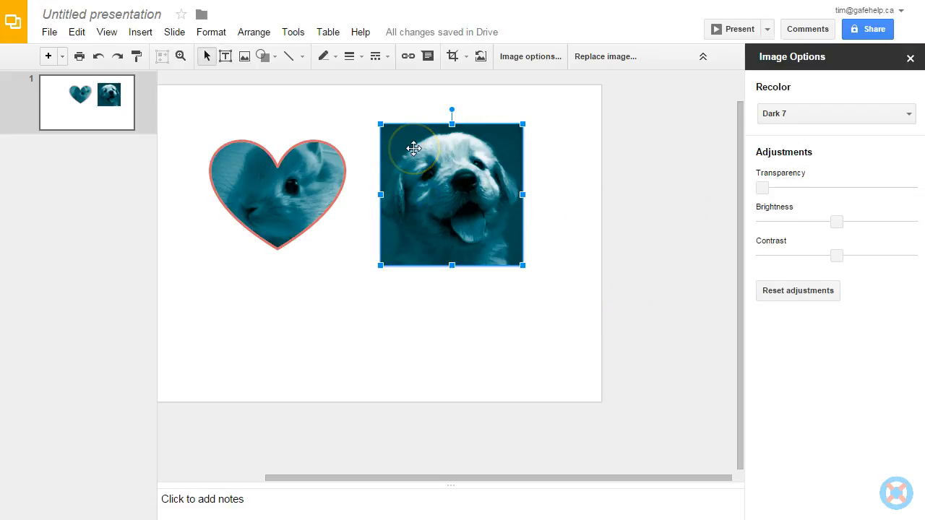
Mask the puppy picture with the heart shape.
left_click(466, 57)
mouse_move(477, 81)
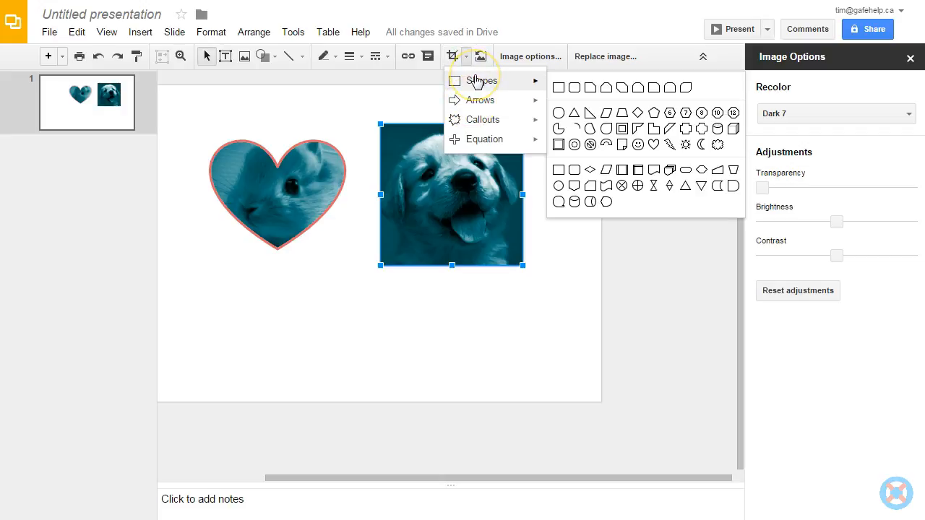
left_click(653, 145)
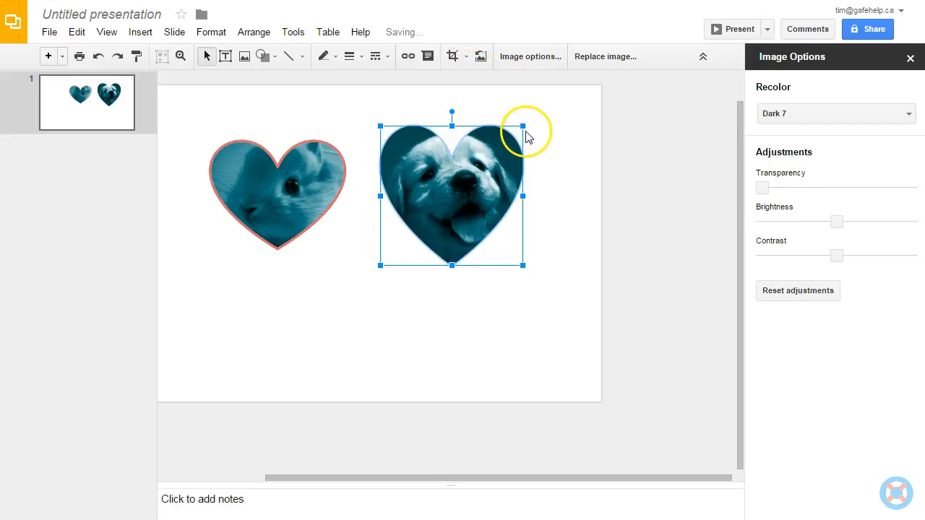
Resize the puppy heart to match the bunny heart, overlaying the two to compare sizes, and place it back alongside.
left_click_drag(520, 258, 506, 238)
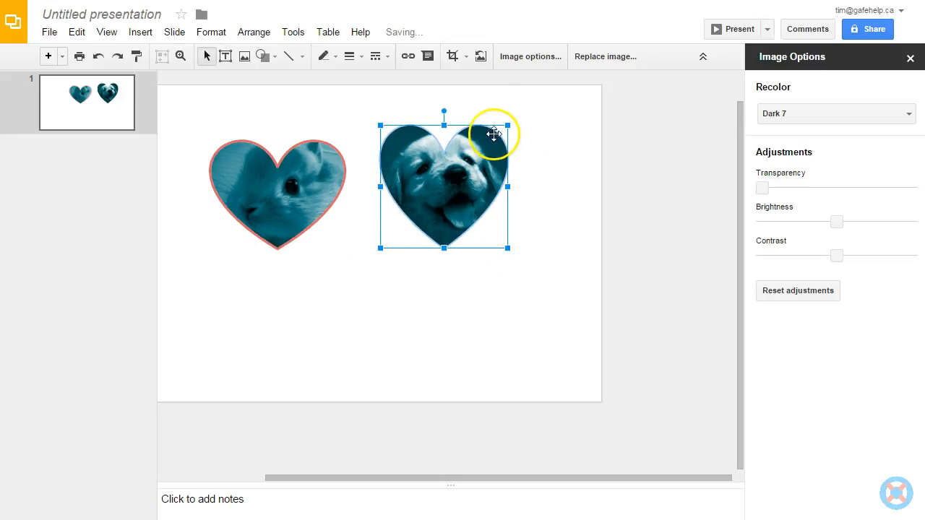
left_click_drag(506, 153, 513, 195)
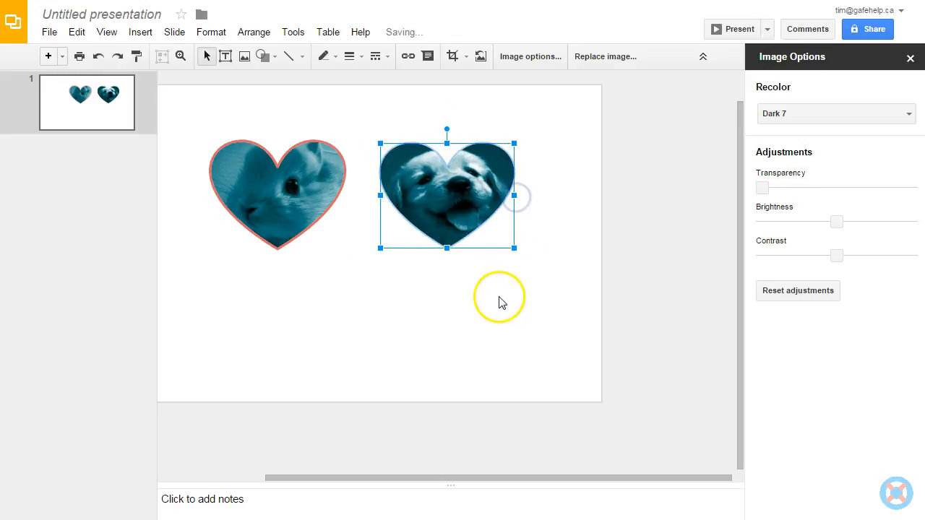
left_click(324, 57)
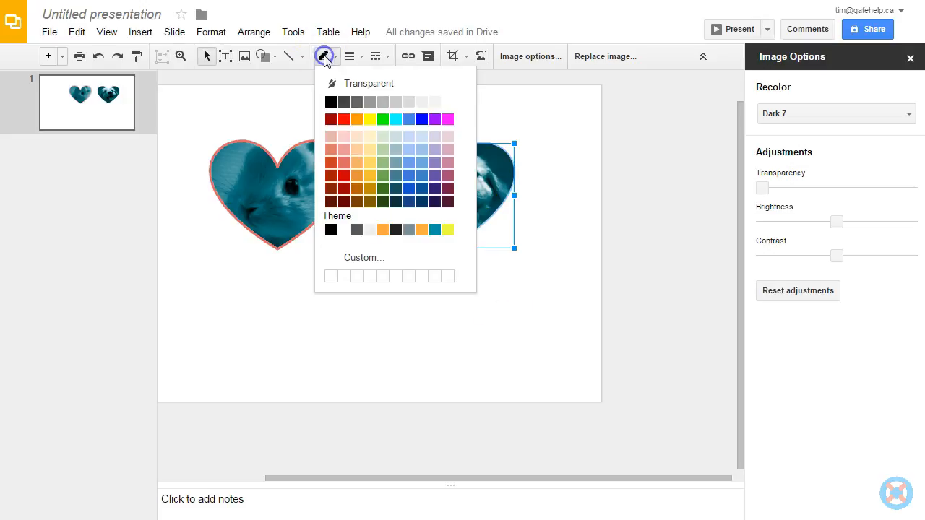
left_click(344, 326)
left_click_drag(459, 192, 300, 207)
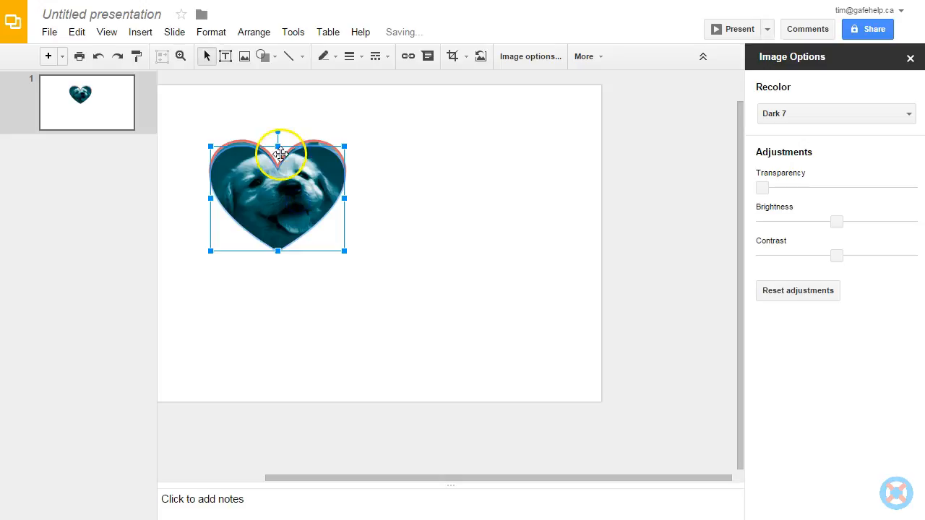
left_click_drag(277, 147, 456, 196)
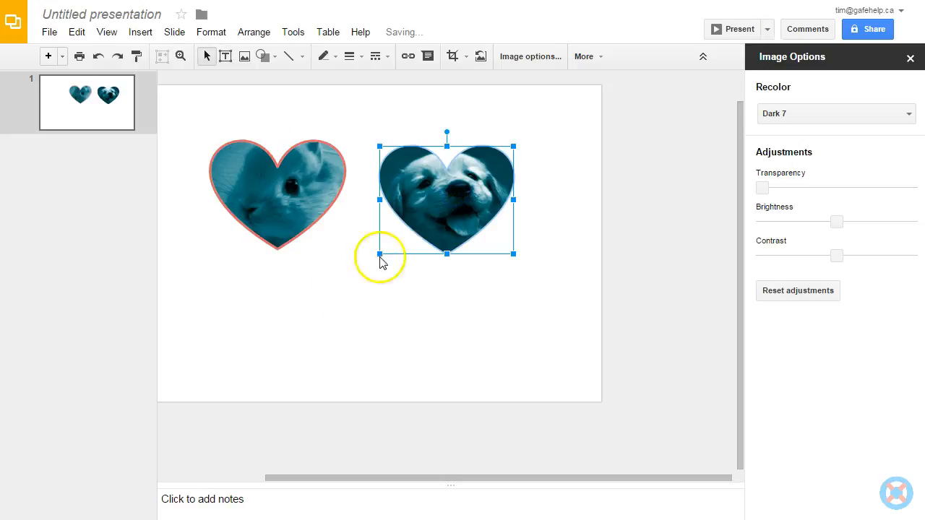
left_click(355, 311)
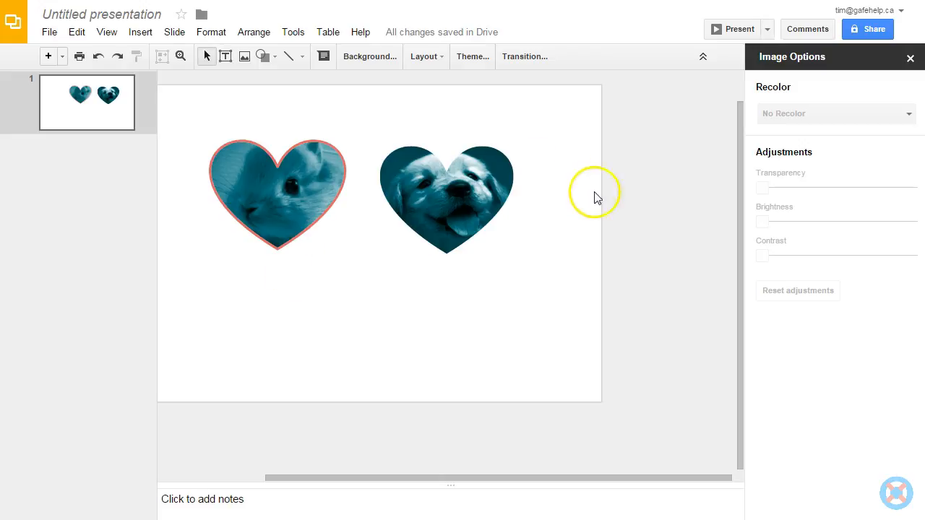
Set the puppy heart's transparency to slightly more than half.
left_click(510, 190)
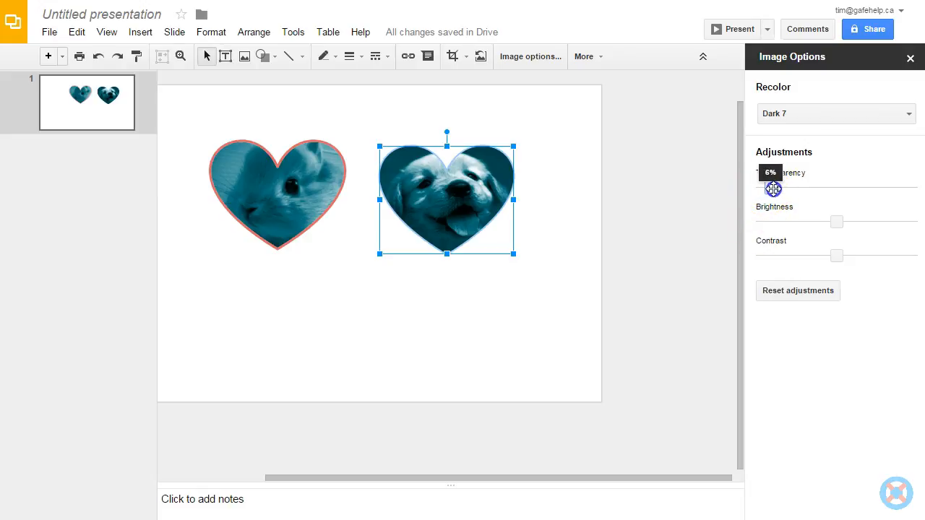
left_click_drag(777, 188, 862, 189)
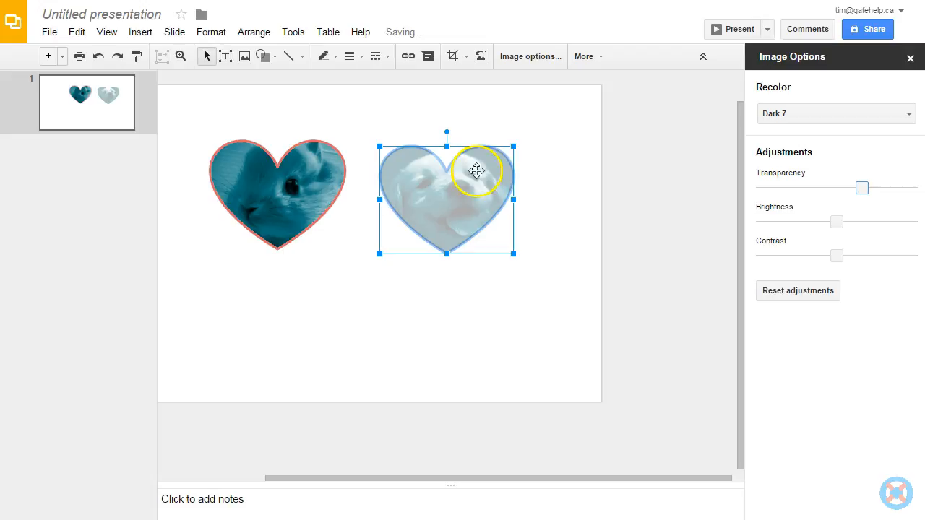
left_click_drag(860, 188, 847, 188)
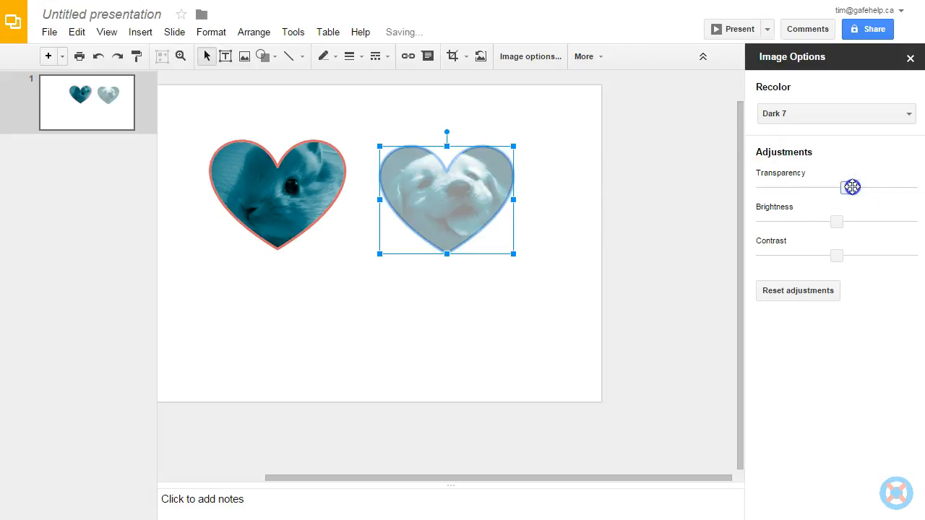
Move the semi-transparent puppy heart around the slide and leave it below and to the right of the bunny heart.
left_click_drag(454, 192, 495, 148)
left_click(450, 301)
left_click_drag(445, 180, 375, 221)
left_click(449, 225)
left_click_drag(394, 192, 502, 247)
left_click(462, 307)
left_click(431, 328)
Draw a wide rectangle across the lower part of the slide, overlapping the tip of the puppy heart.
left_click(274, 57)
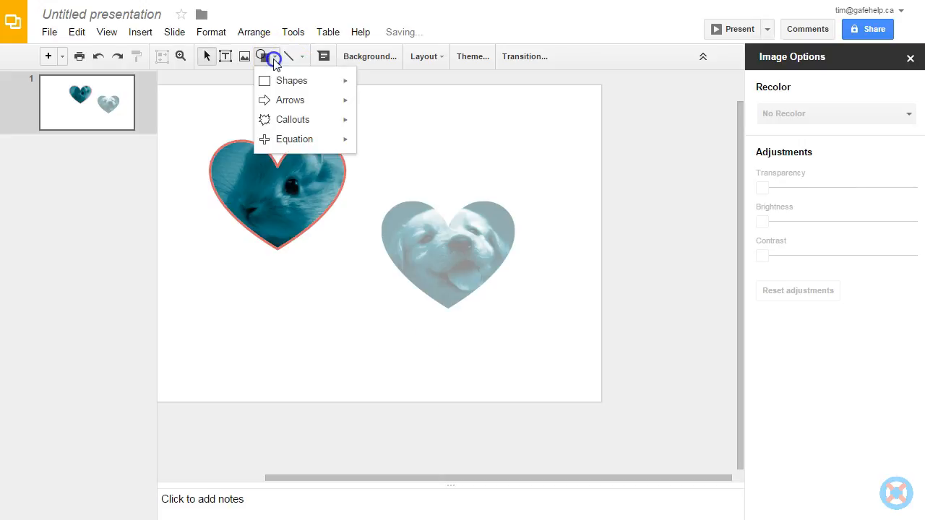
mouse_move(301, 81)
left_click(369, 88)
left_click_drag(160, 300, 601, 356)
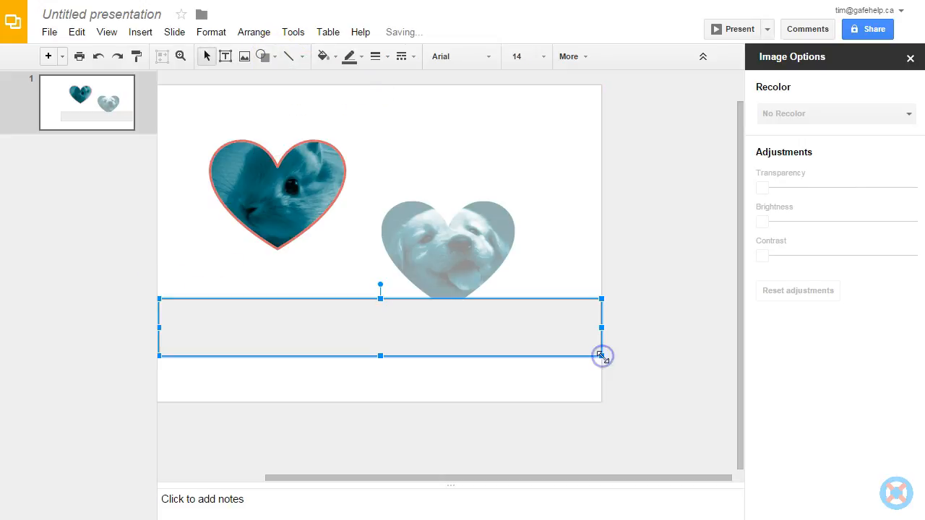
Fill the wide rectangle with dark blue.
left_click(322, 55)
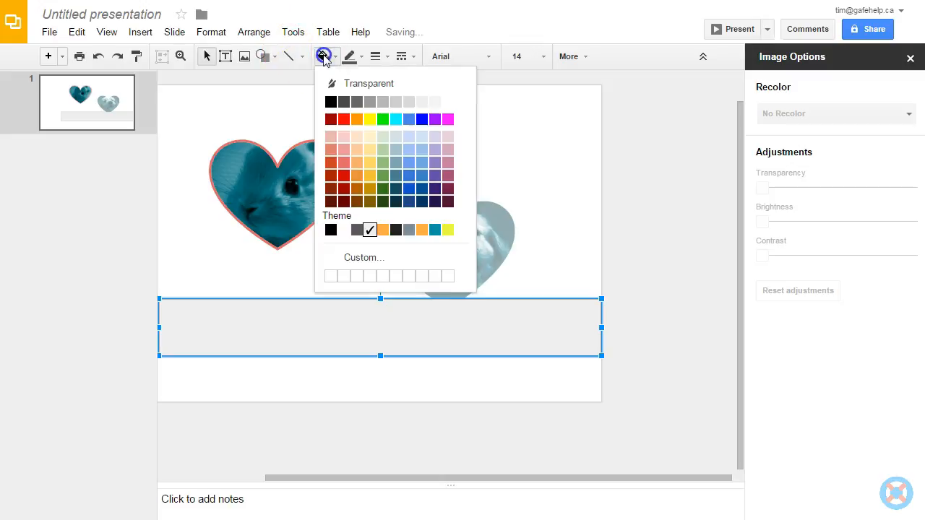
left_click(408, 188)
left_click(571, 254)
left_click(466, 246)
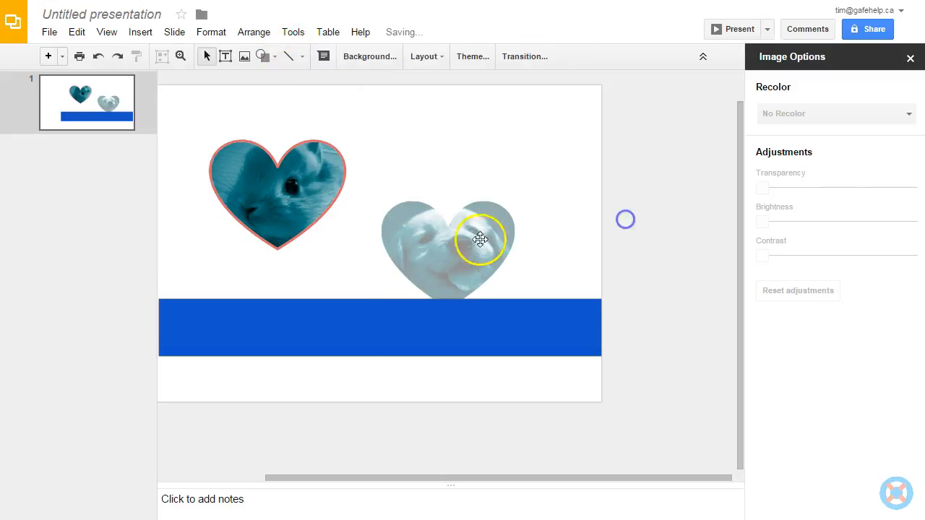